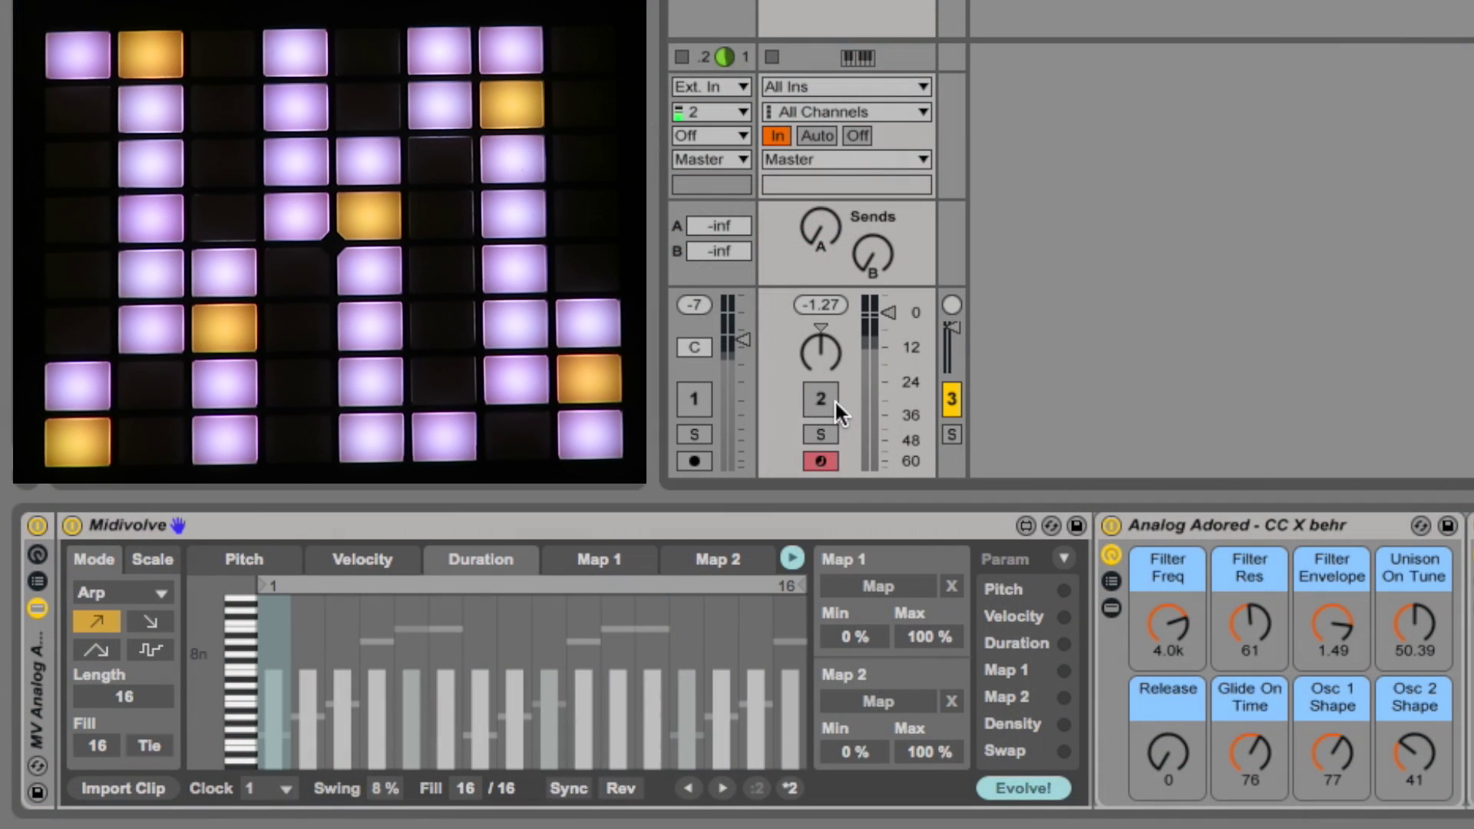
# Turn on track 2 so the MidiVolve arpeggio starts playing
pyautogui.click(824, 397)
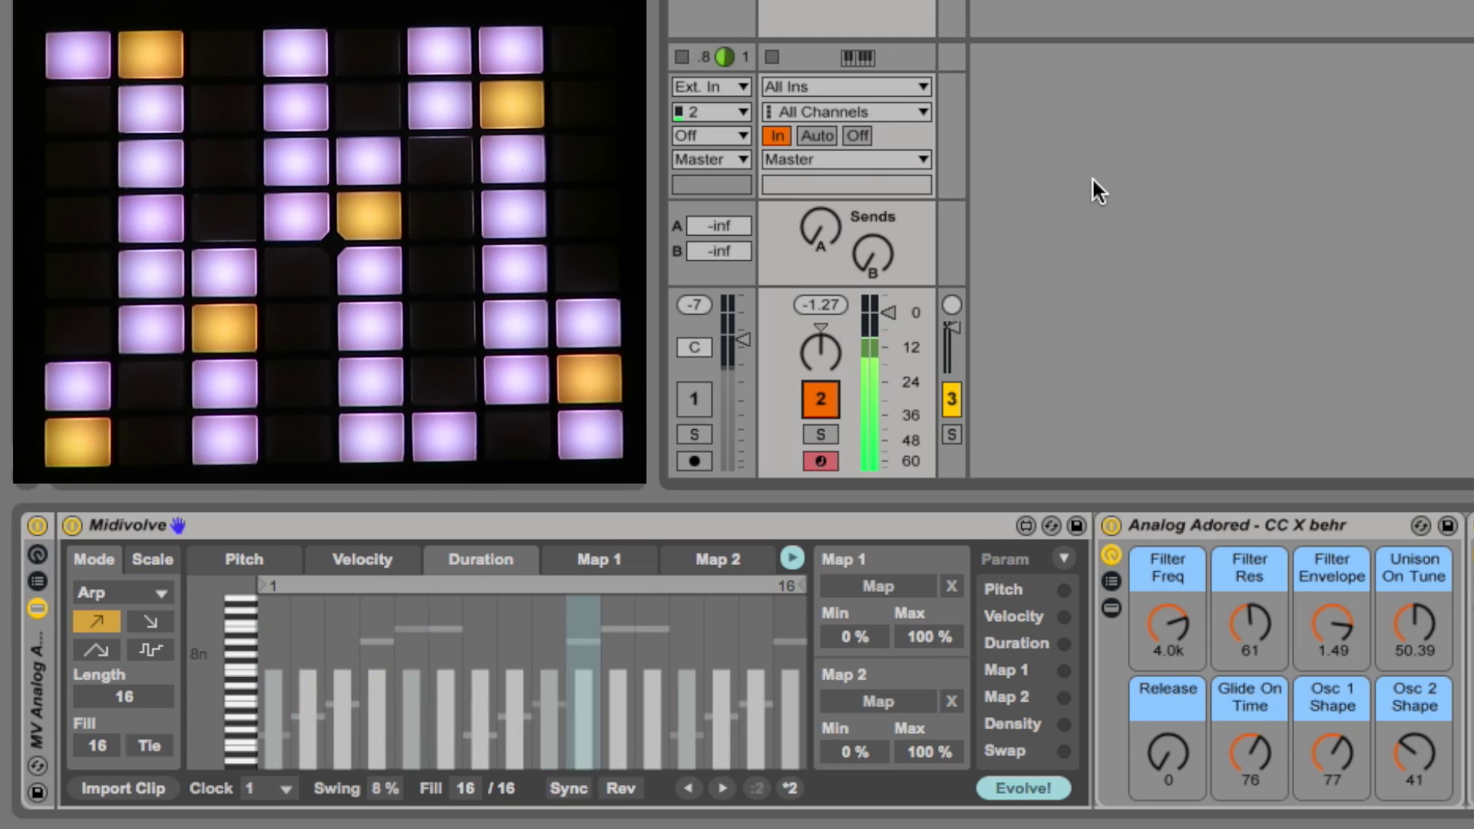
# Turn track 1 on, raise its volume slightly, and try swing amounts before settling on 0%
pyautogui.click(701, 396)
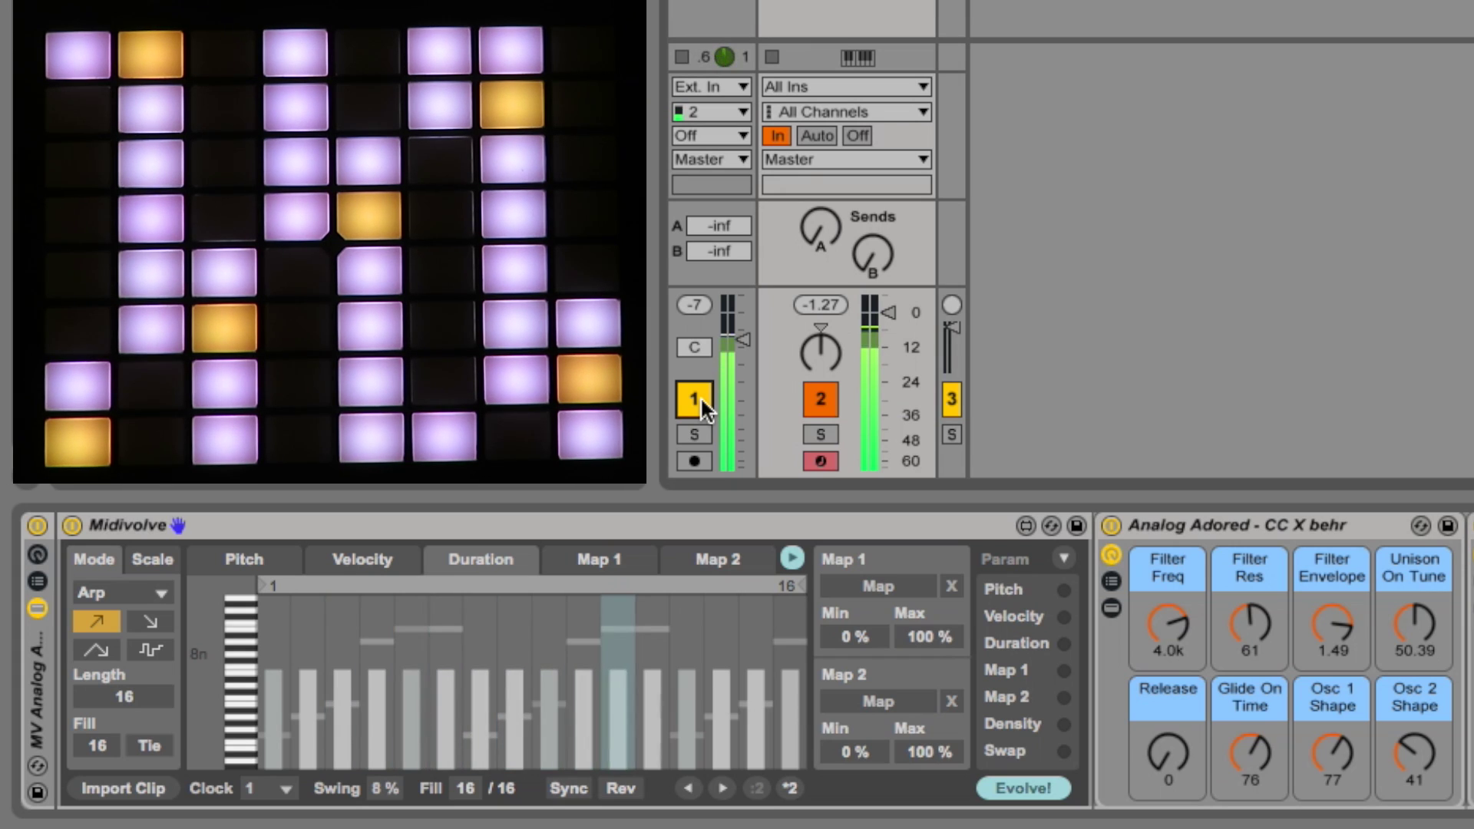
pyautogui.moveTo(747, 341); pyautogui.dragTo(745, 333)
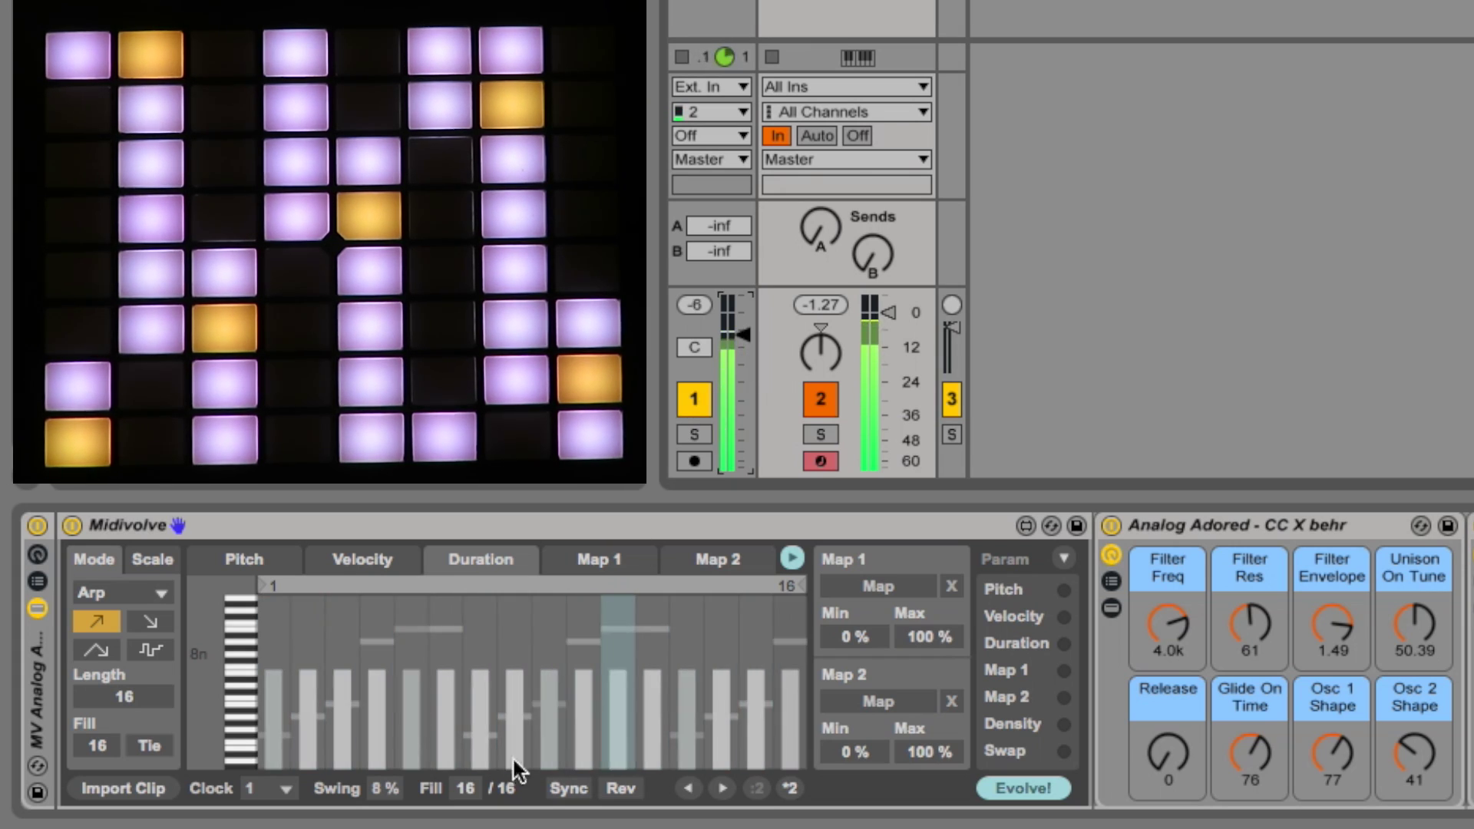
pyautogui.moveTo(380, 784)
pyautogui.mouseDown()
pyautogui.moveTo(379, 802)
pyautogui.moveTo(380, 768)
pyautogui.mouseUp()
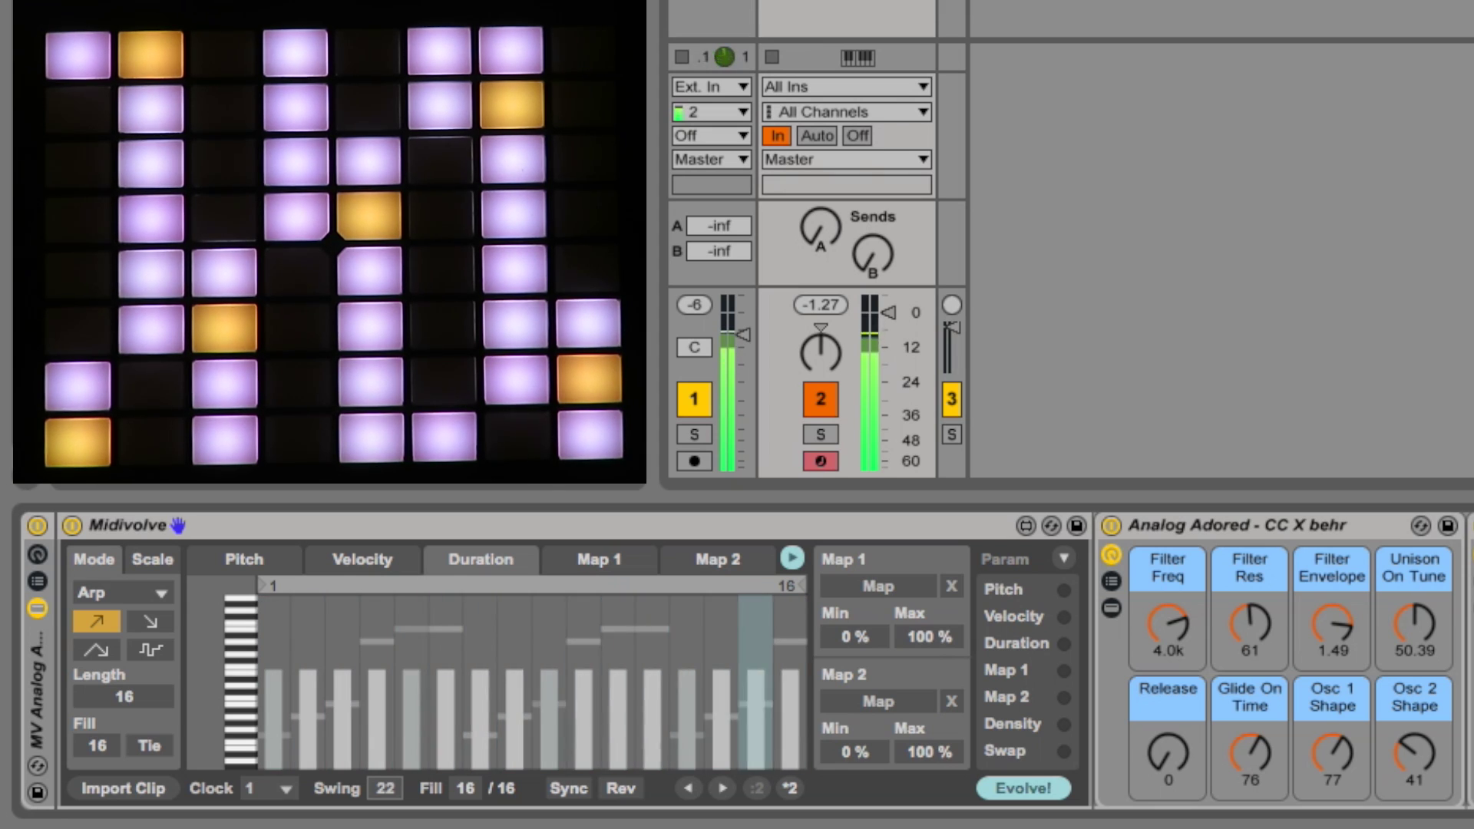
pyautogui.moveTo(380, 769); pyautogui.dragTo(379, 785)
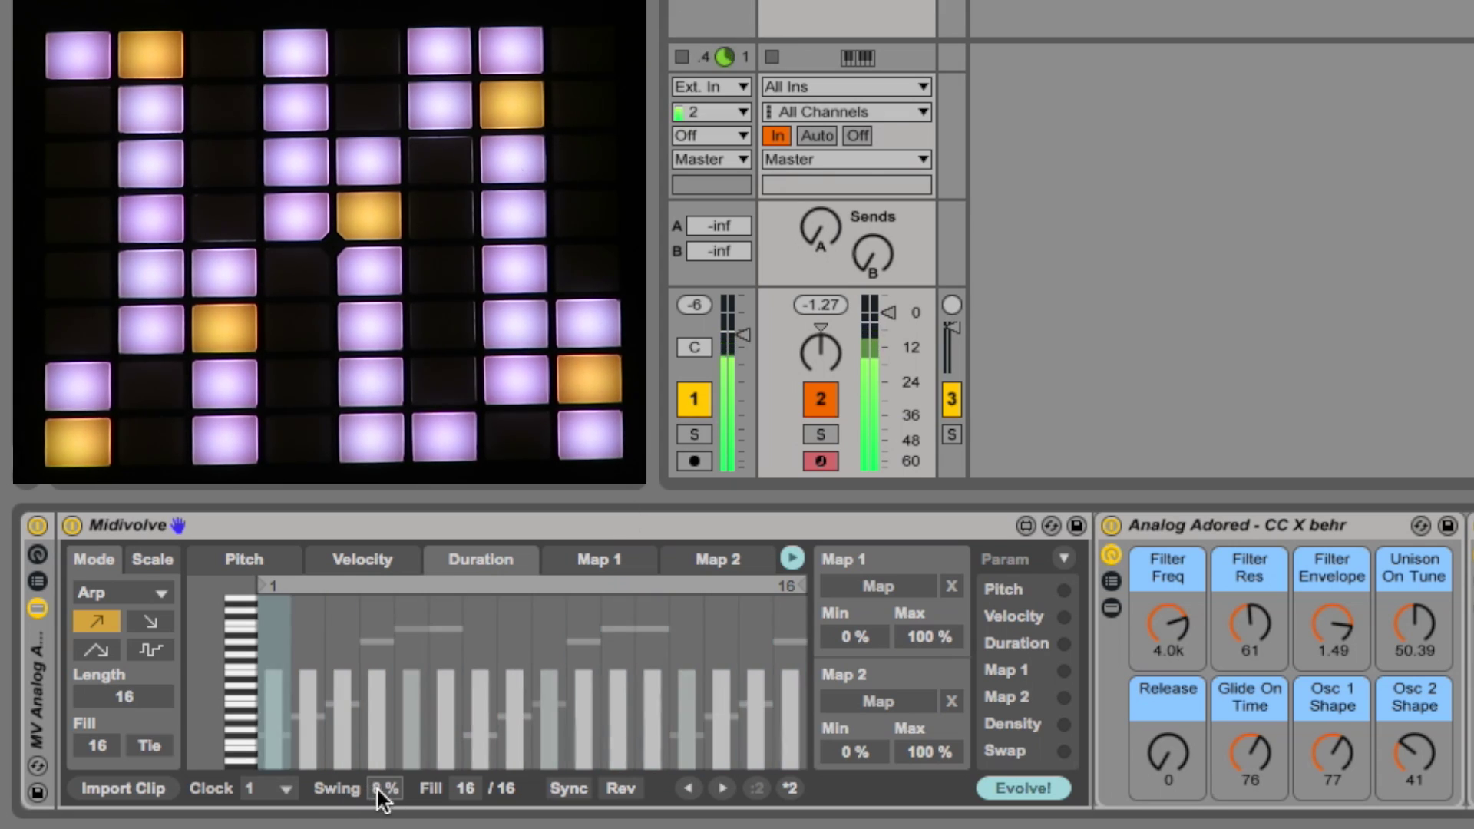
pyautogui.moveTo(376, 787); pyautogui.dragTo(376, 799)
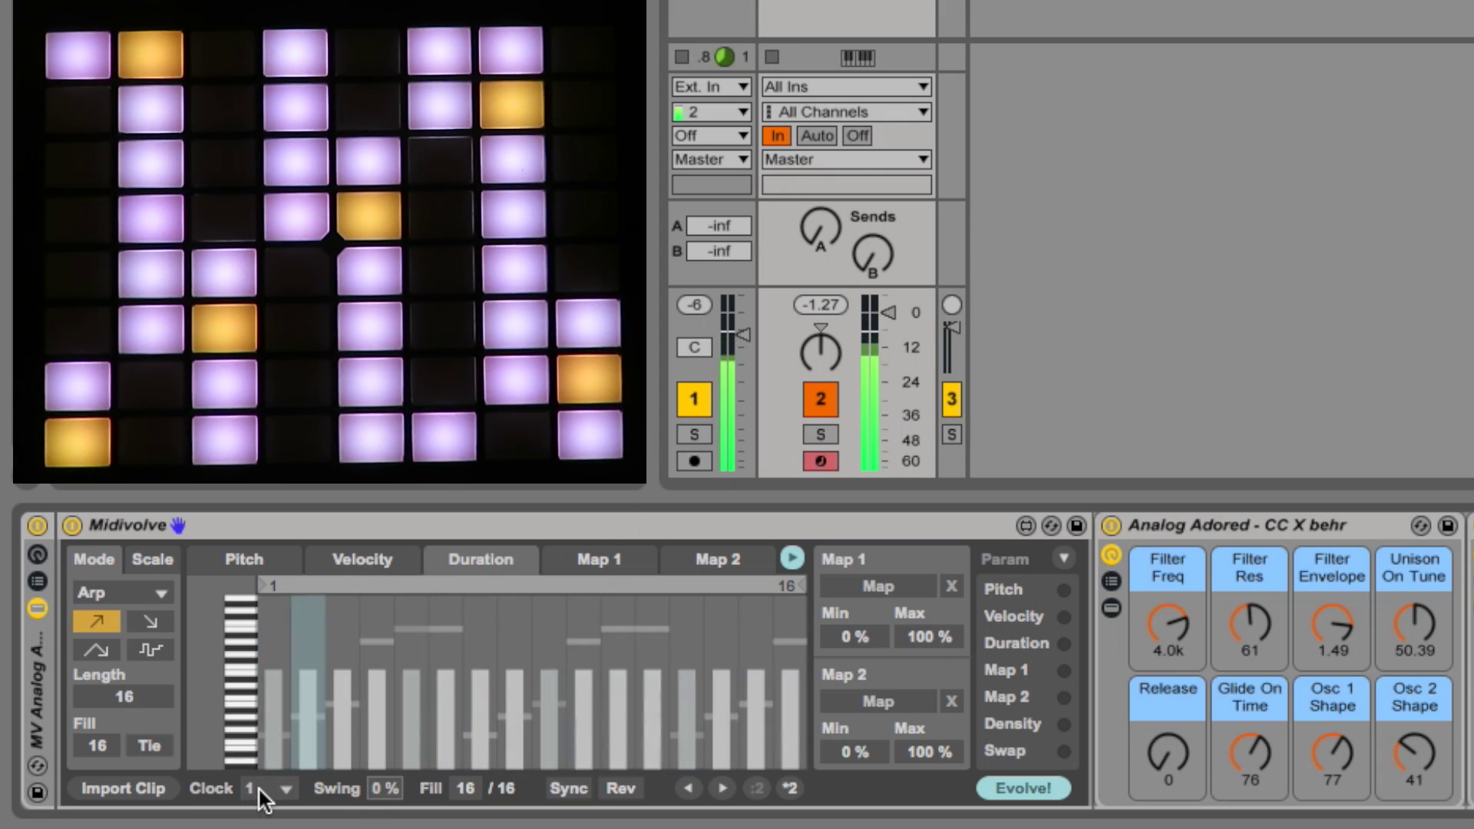
# Try clock divisions 1/2, 2, 1/3 and 1/16 in turn, ending back at 1
pyautogui.click(284, 789)
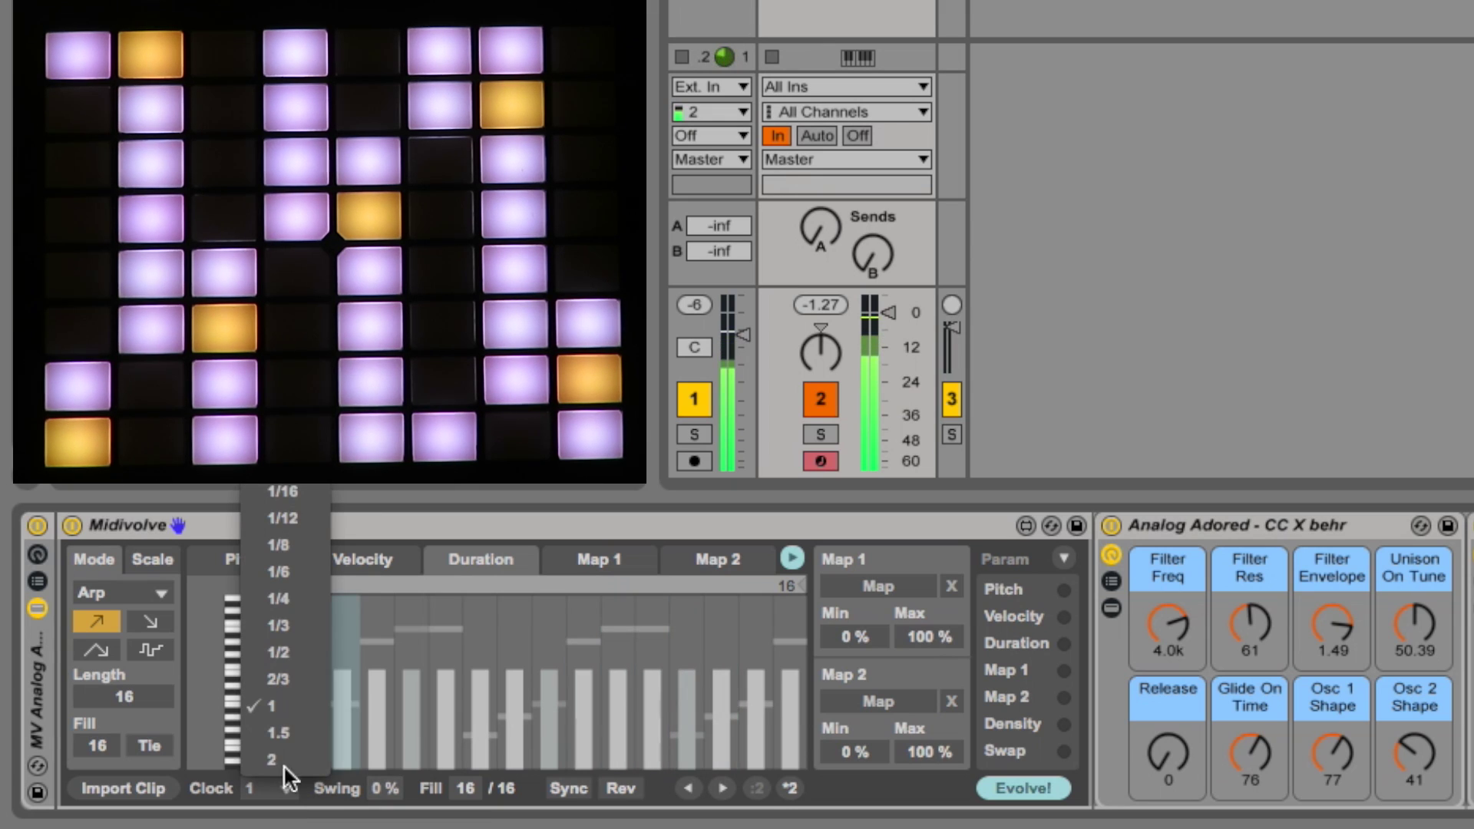
pyautogui.click(287, 652)
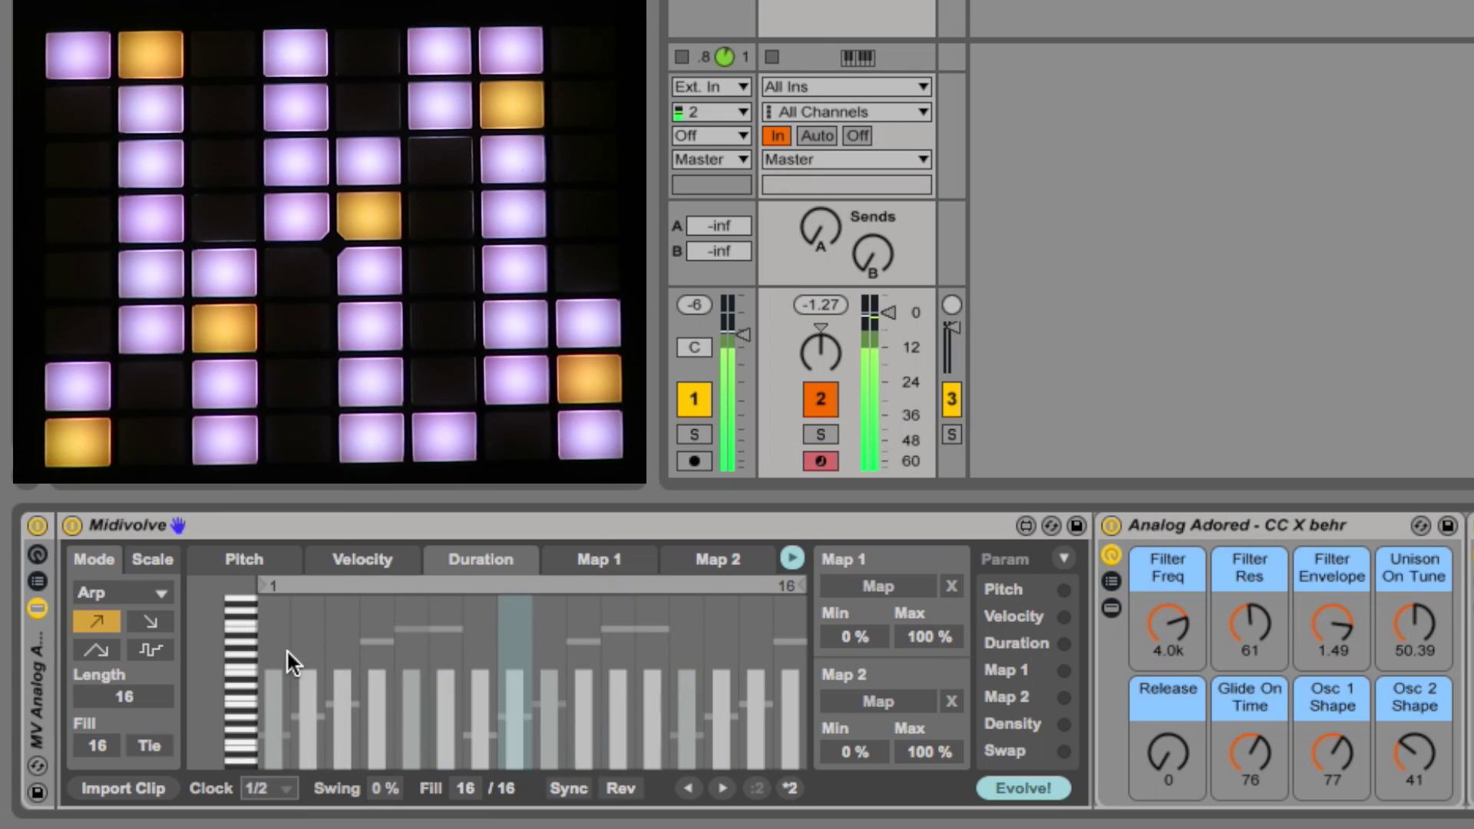
pyautogui.click(283, 783)
pyautogui.click(283, 759)
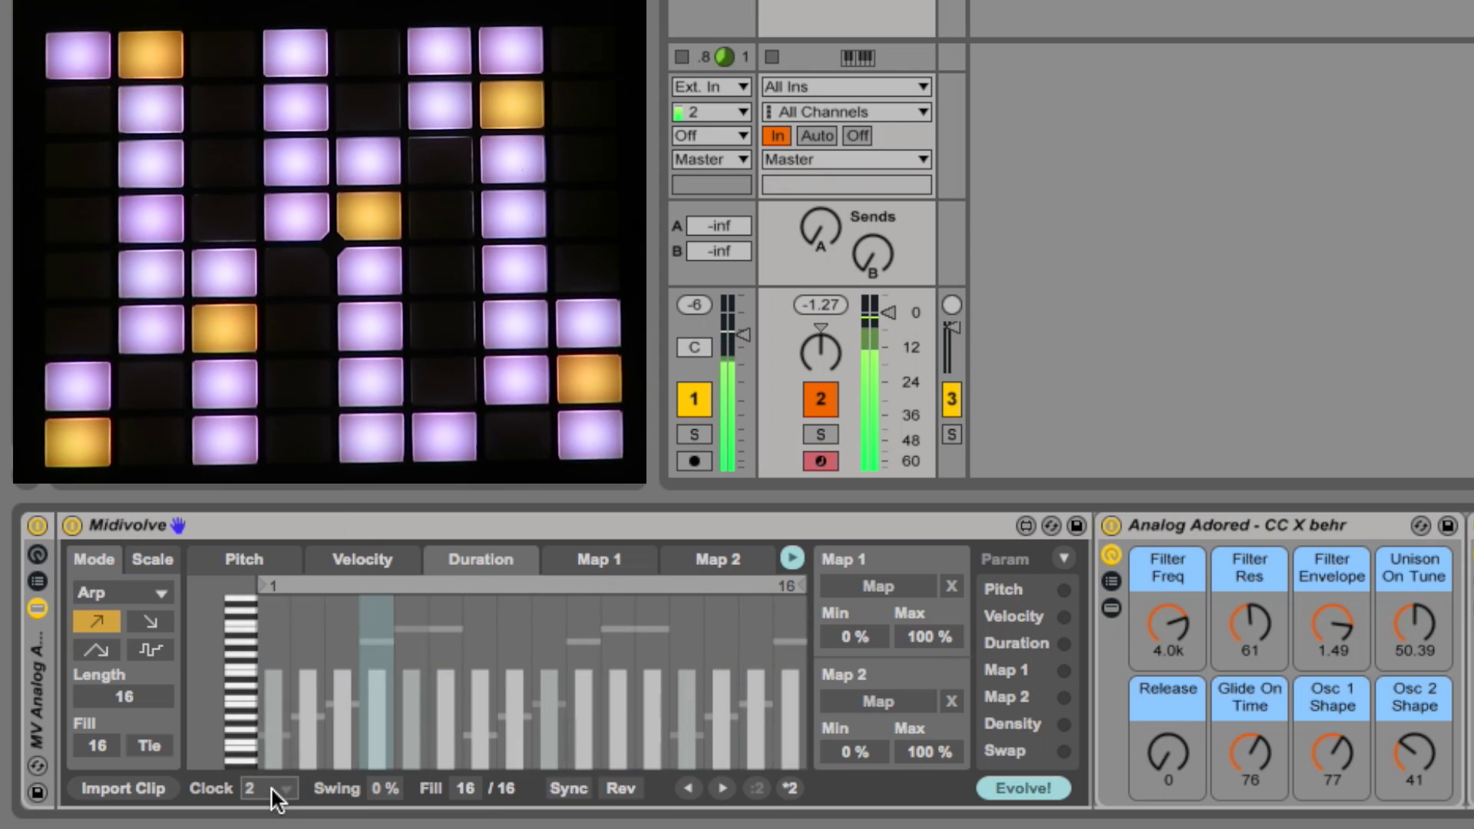
pyautogui.click(271, 786)
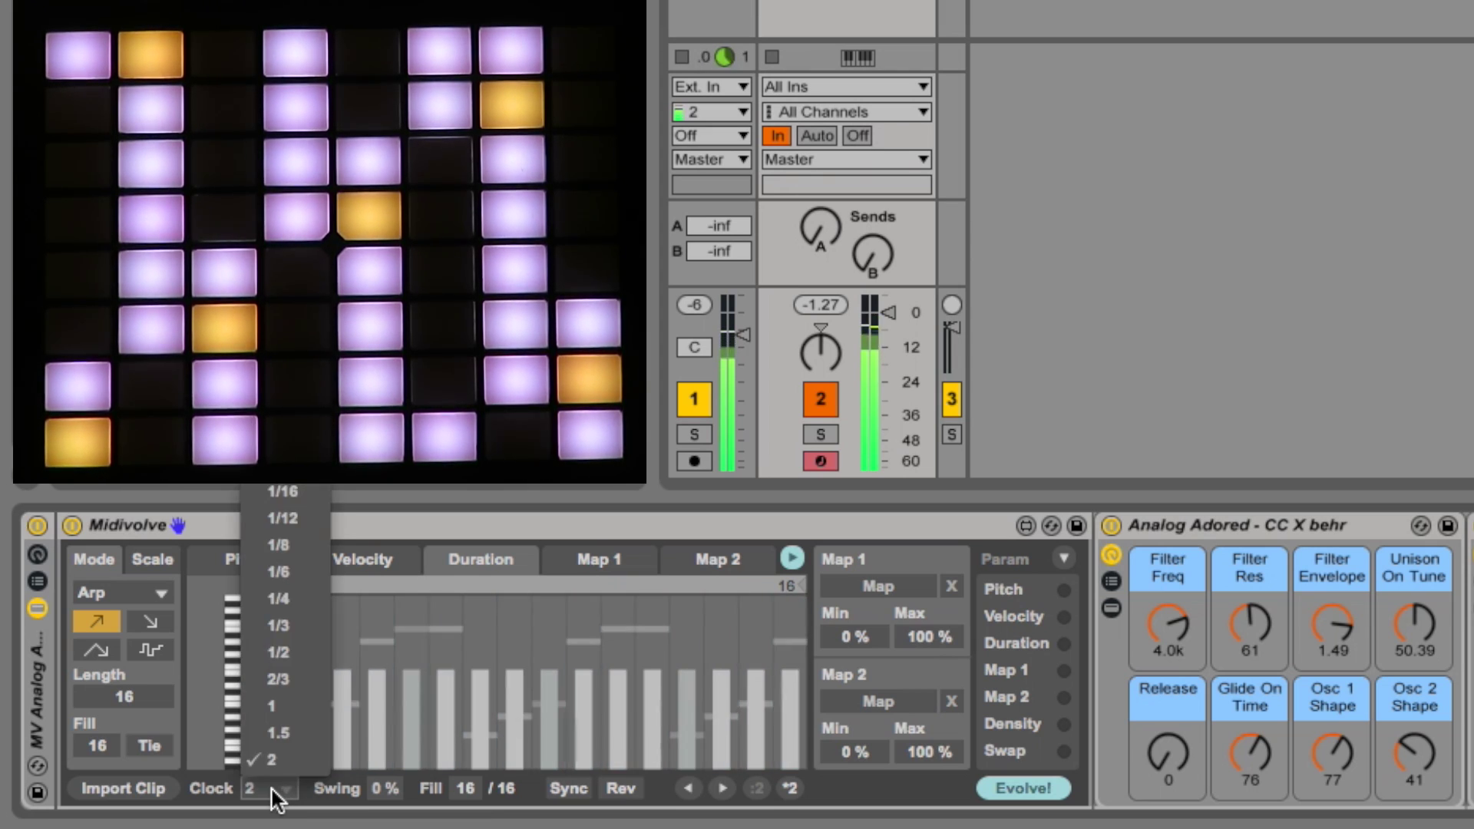
pyautogui.click(288, 625)
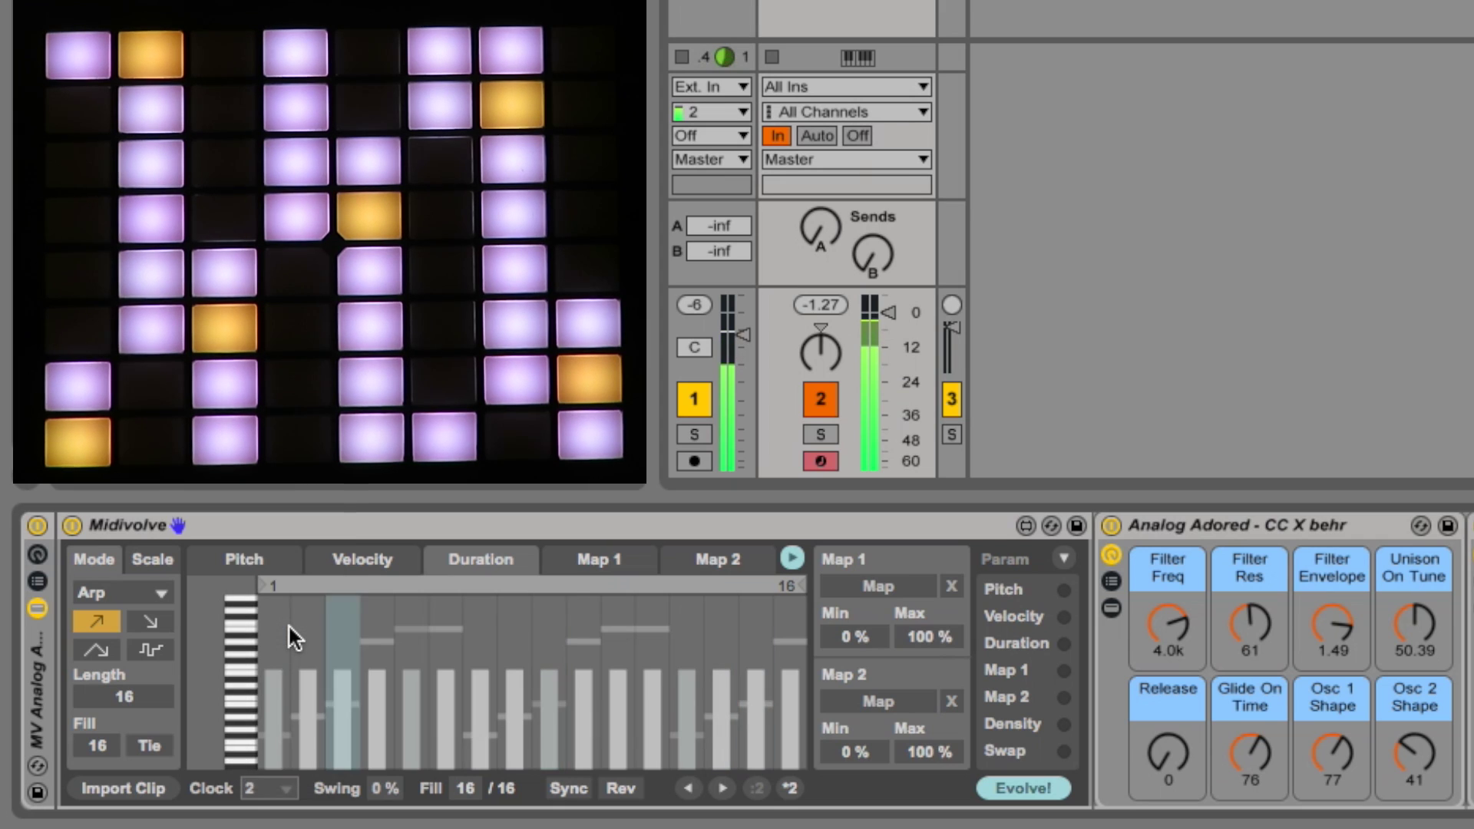
pyautogui.click(284, 786)
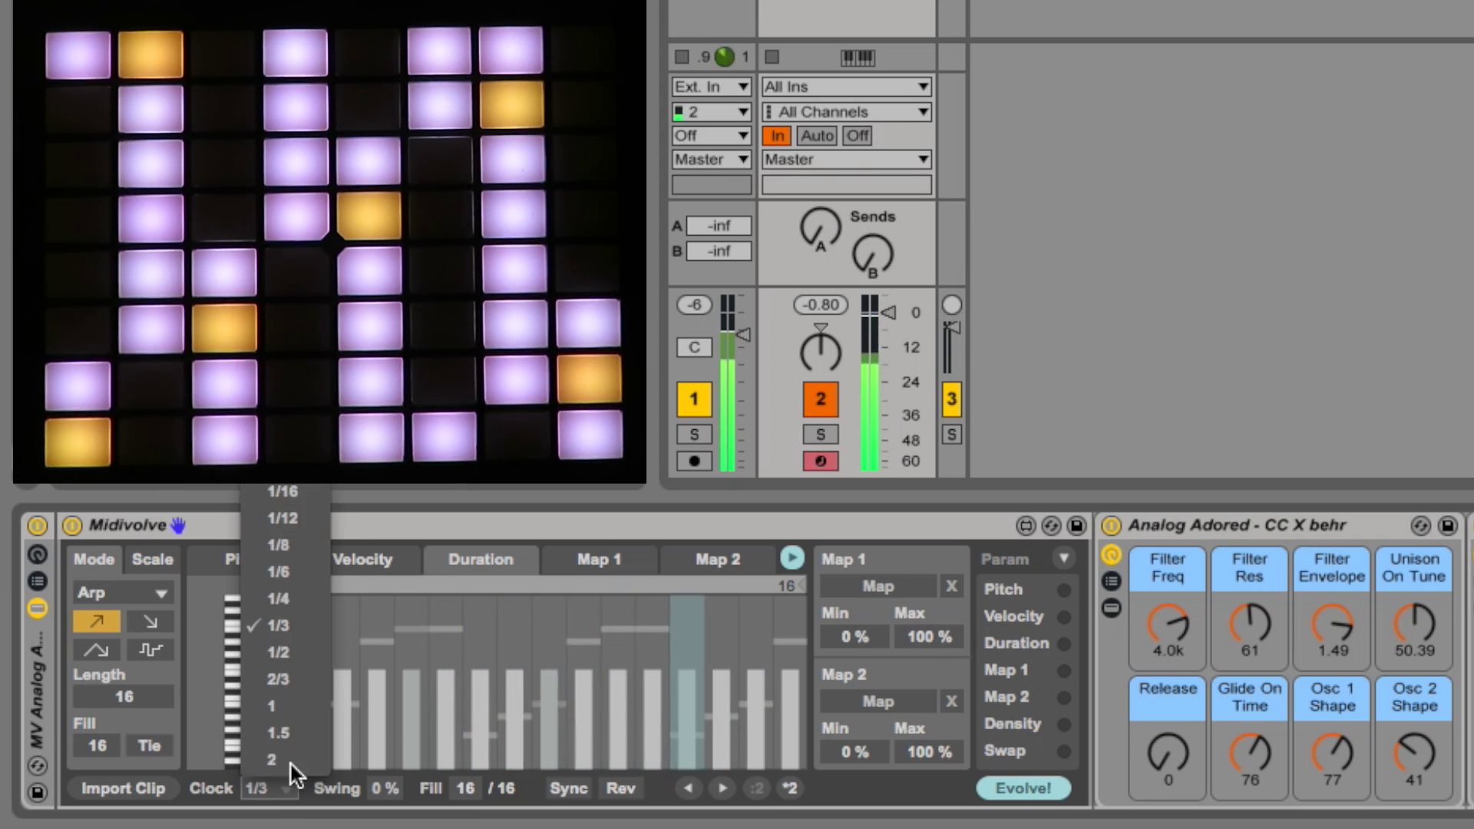
pyautogui.click(300, 493)
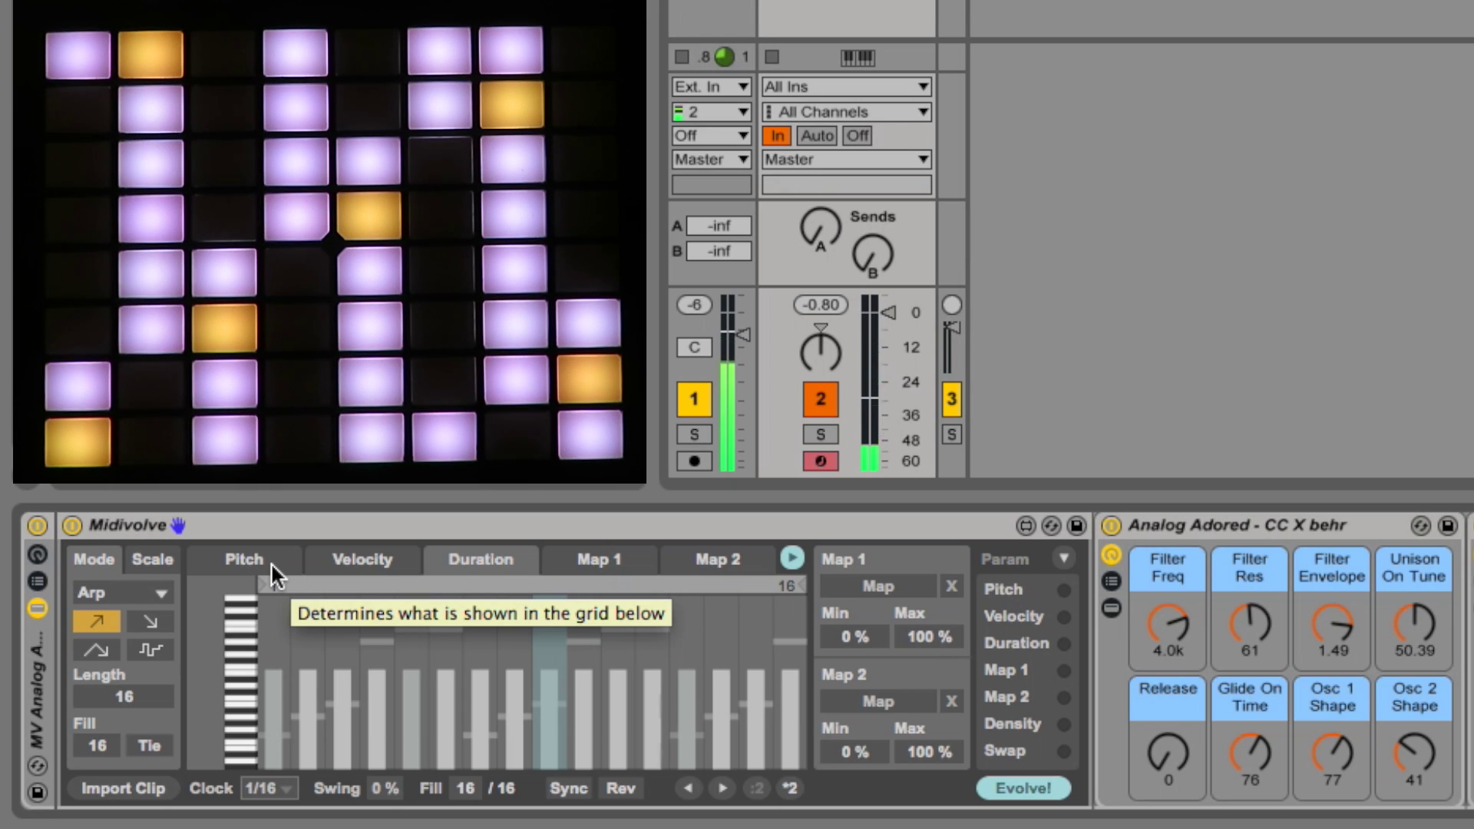
pyautogui.click(263, 787)
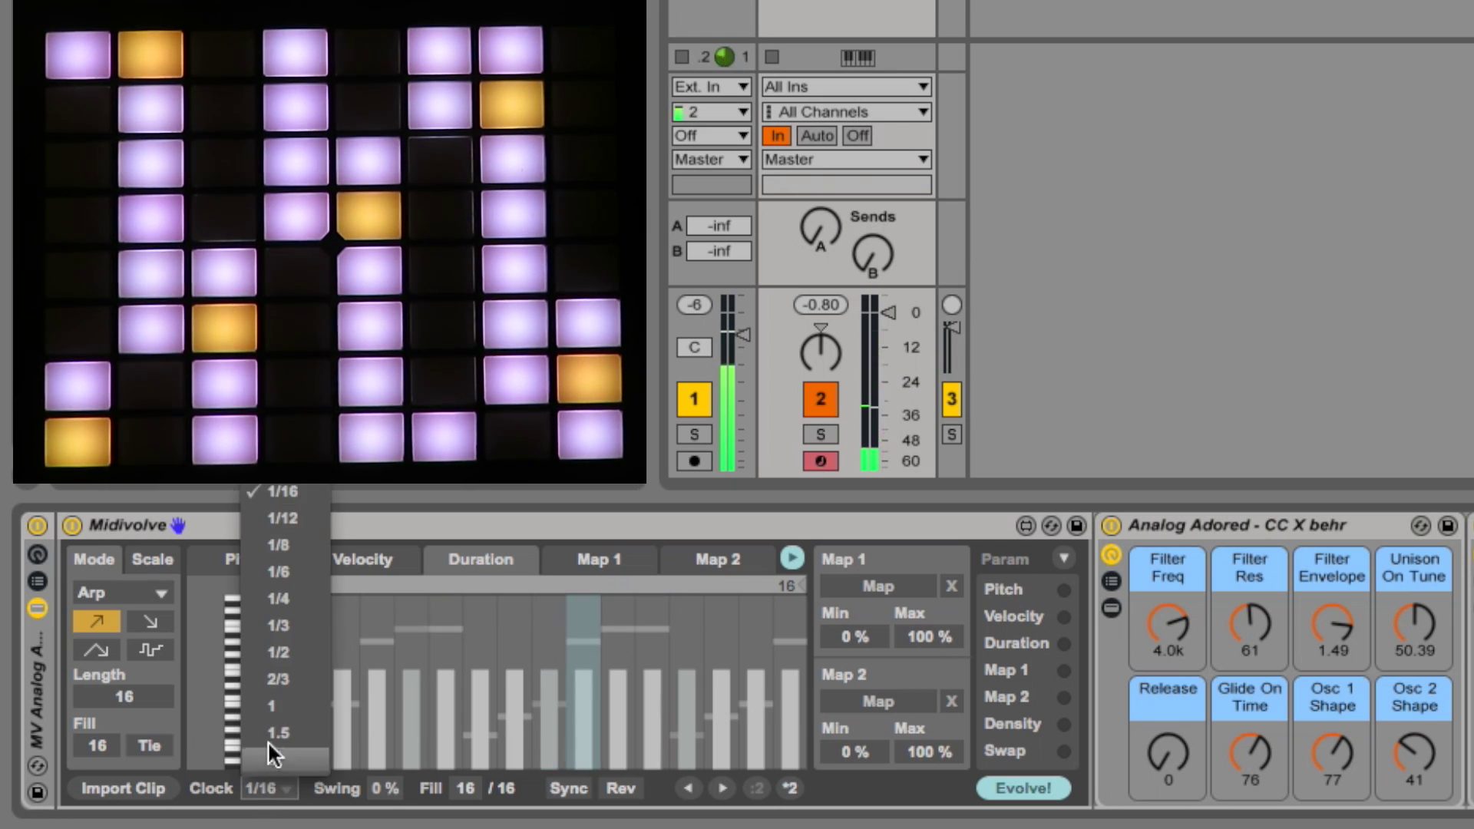
pyautogui.click(269, 702)
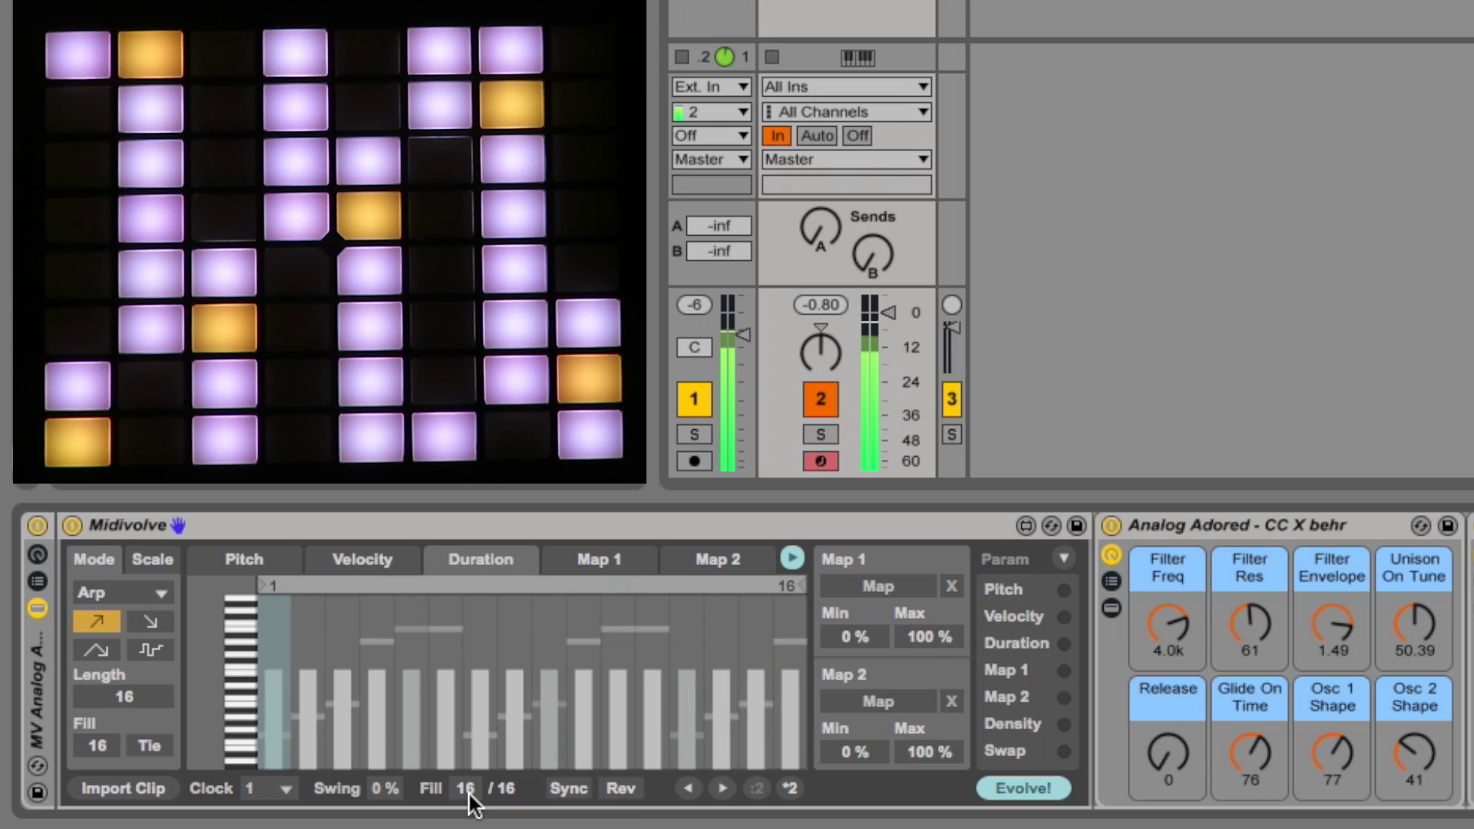
# Lower the Euclidean Fill gradually through 15, 13 and 12 down to 10 of 16
pyautogui.moveTo(466, 791); pyautogui.dragTo(466, 799)
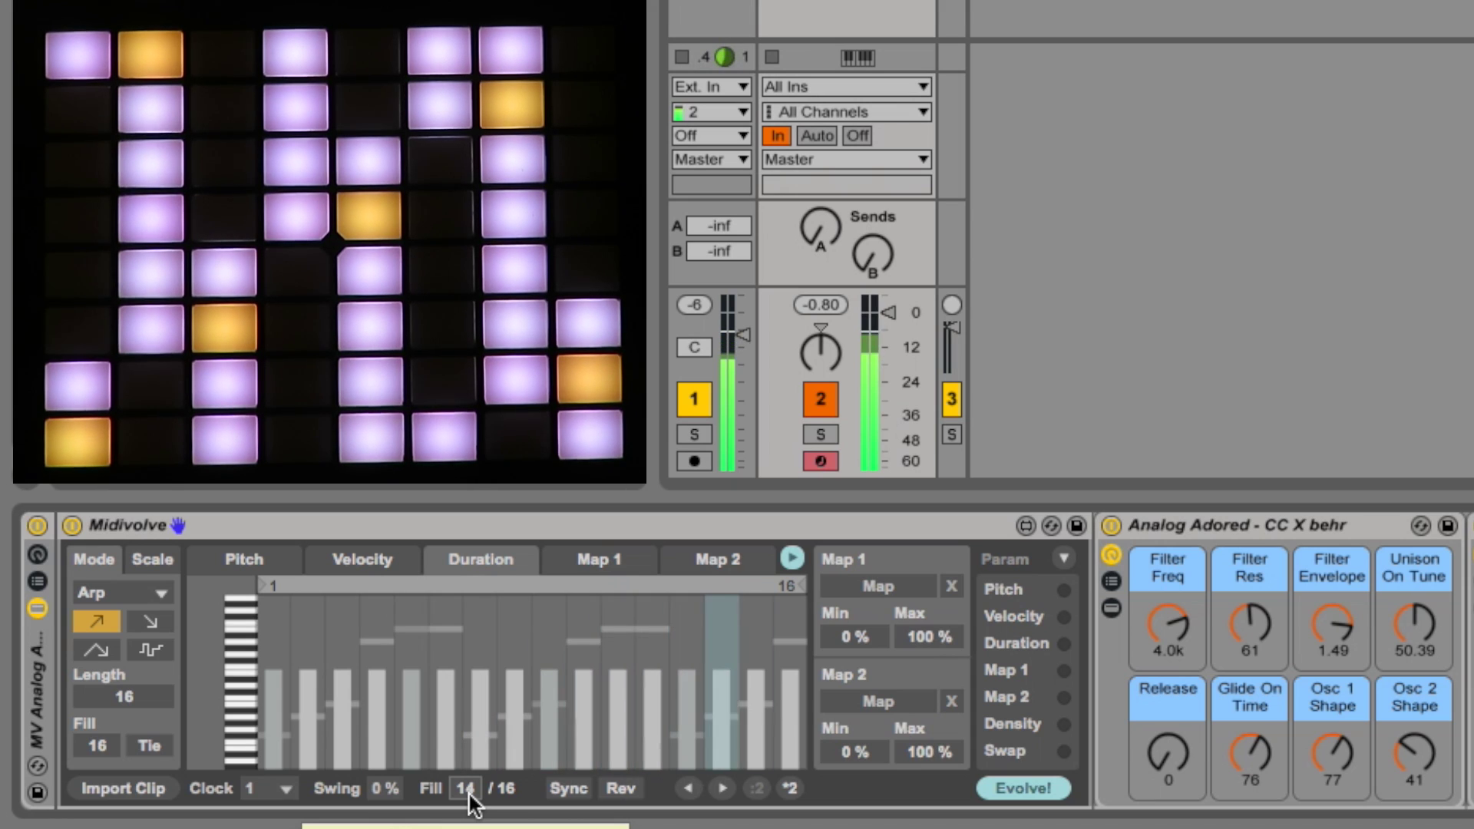
pyautogui.moveTo(466, 789); pyautogui.dragTo(465, 798)
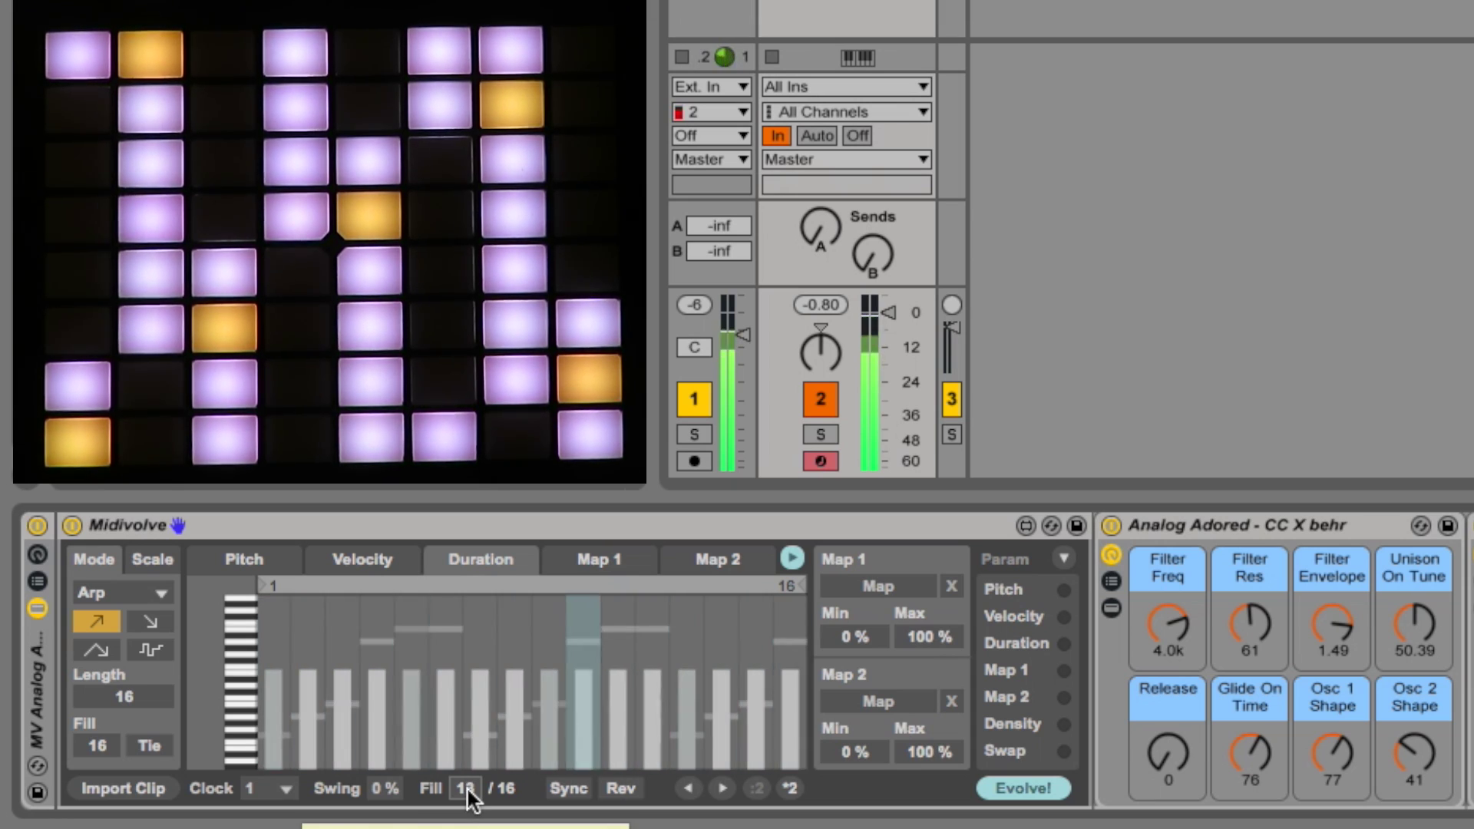
pyautogui.moveTo(467, 788); pyautogui.dragTo(467, 799)
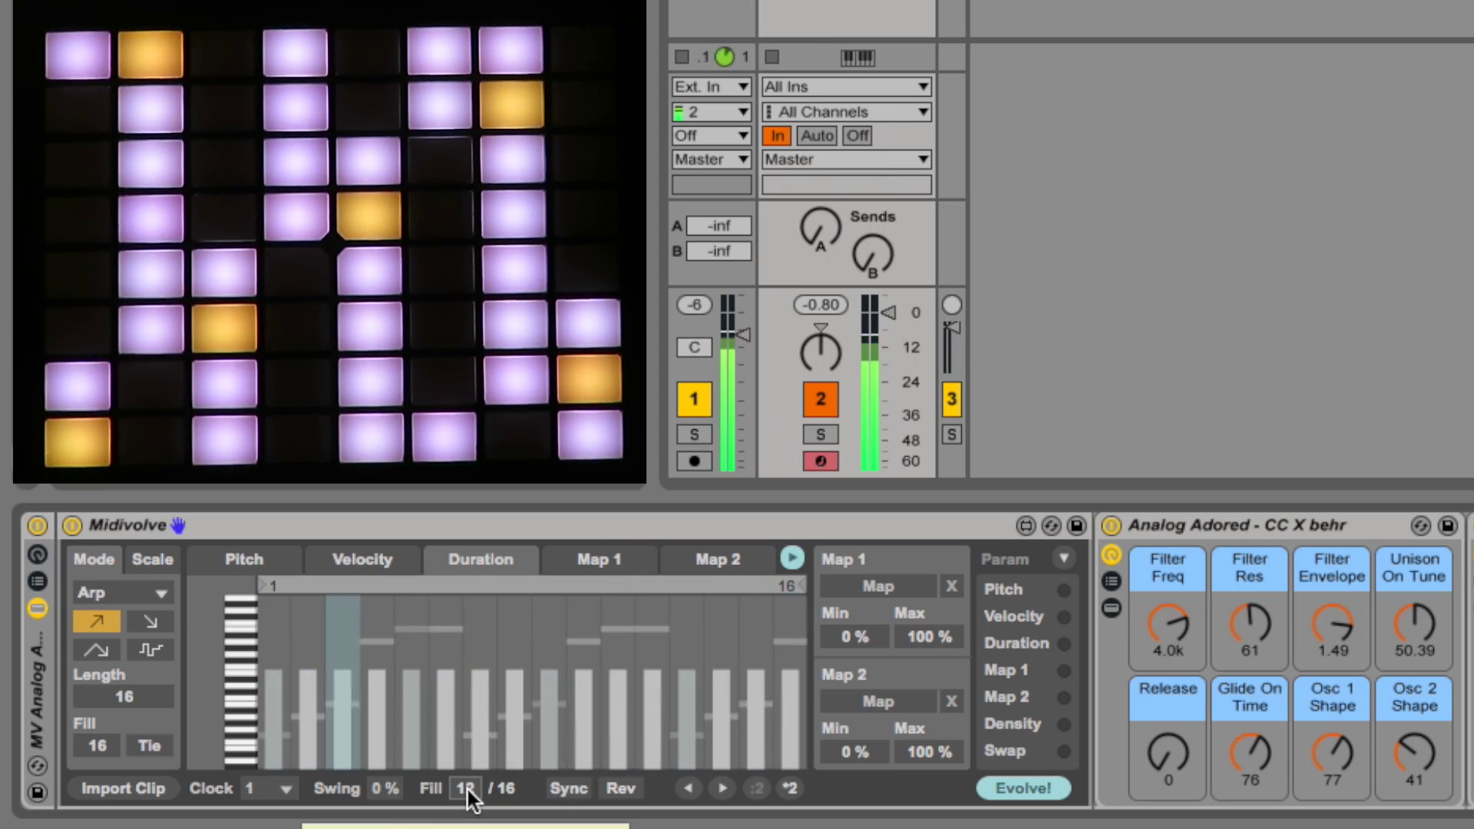
pyautogui.moveTo(467, 788); pyautogui.dragTo(466, 803)
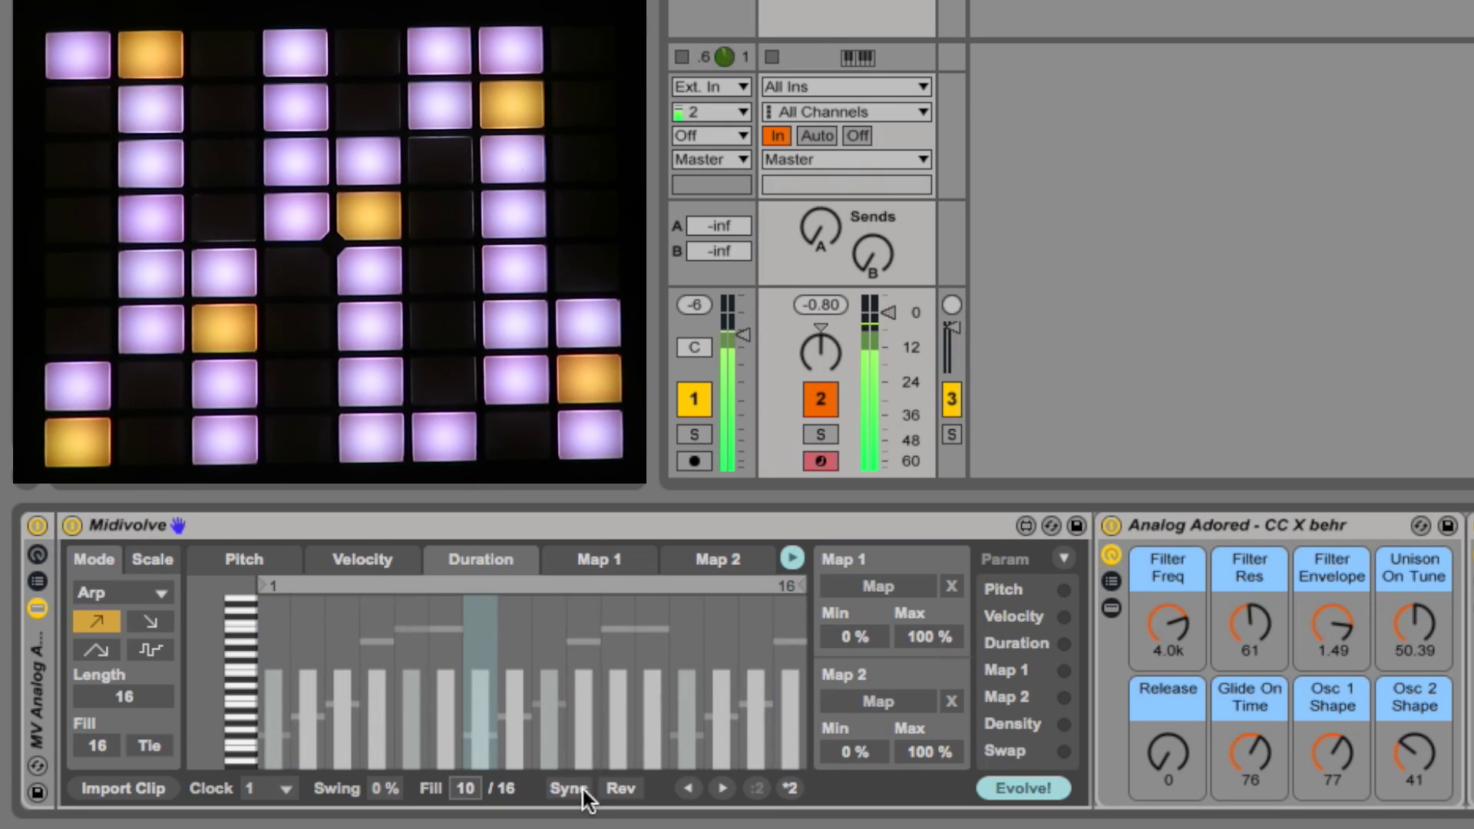
# Toggle reverse playback on and off, then nudge the pattern three steps earlier and one later
pyautogui.click(623, 788)
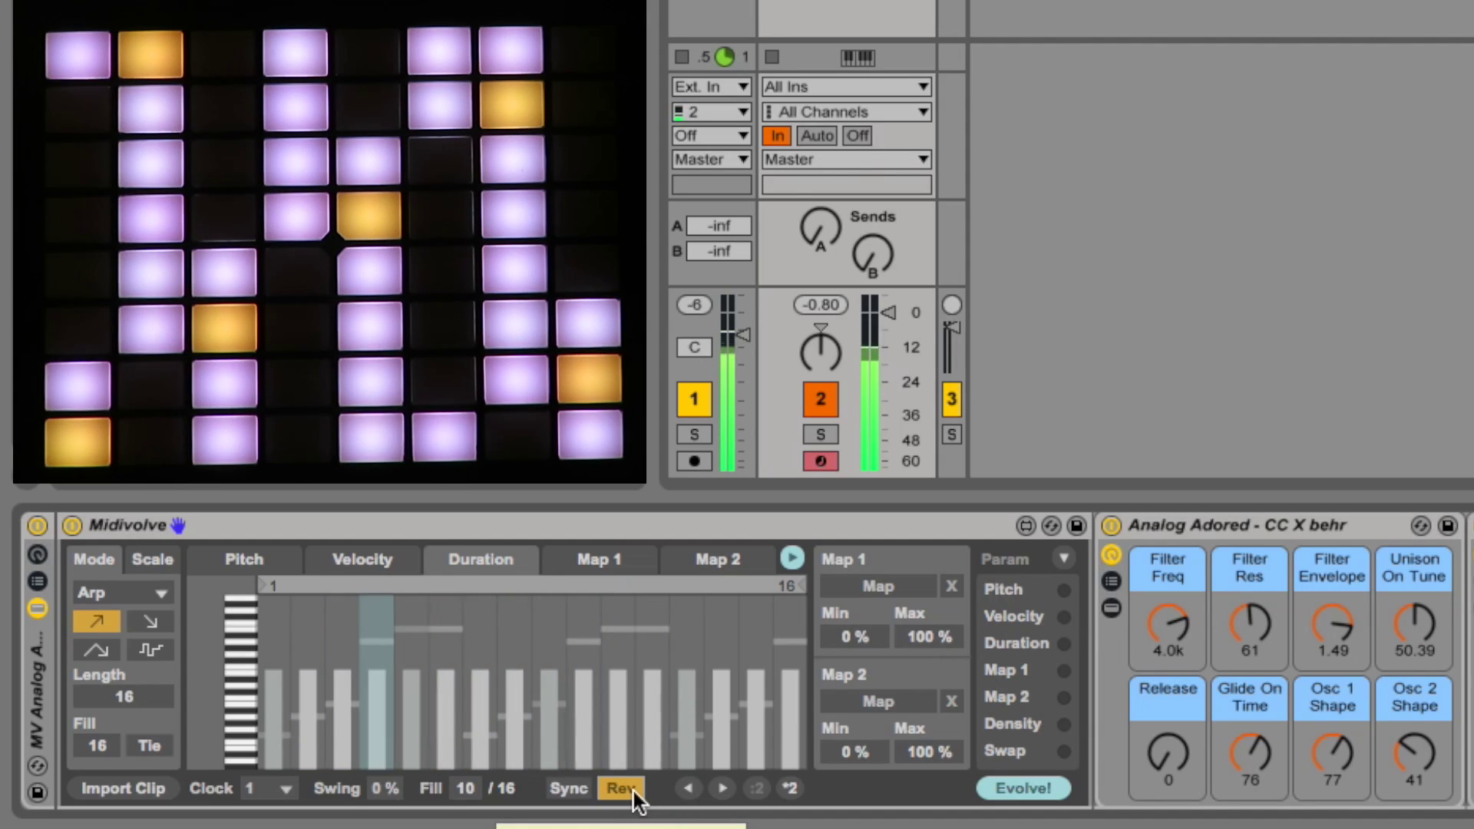
pyautogui.click(632, 789)
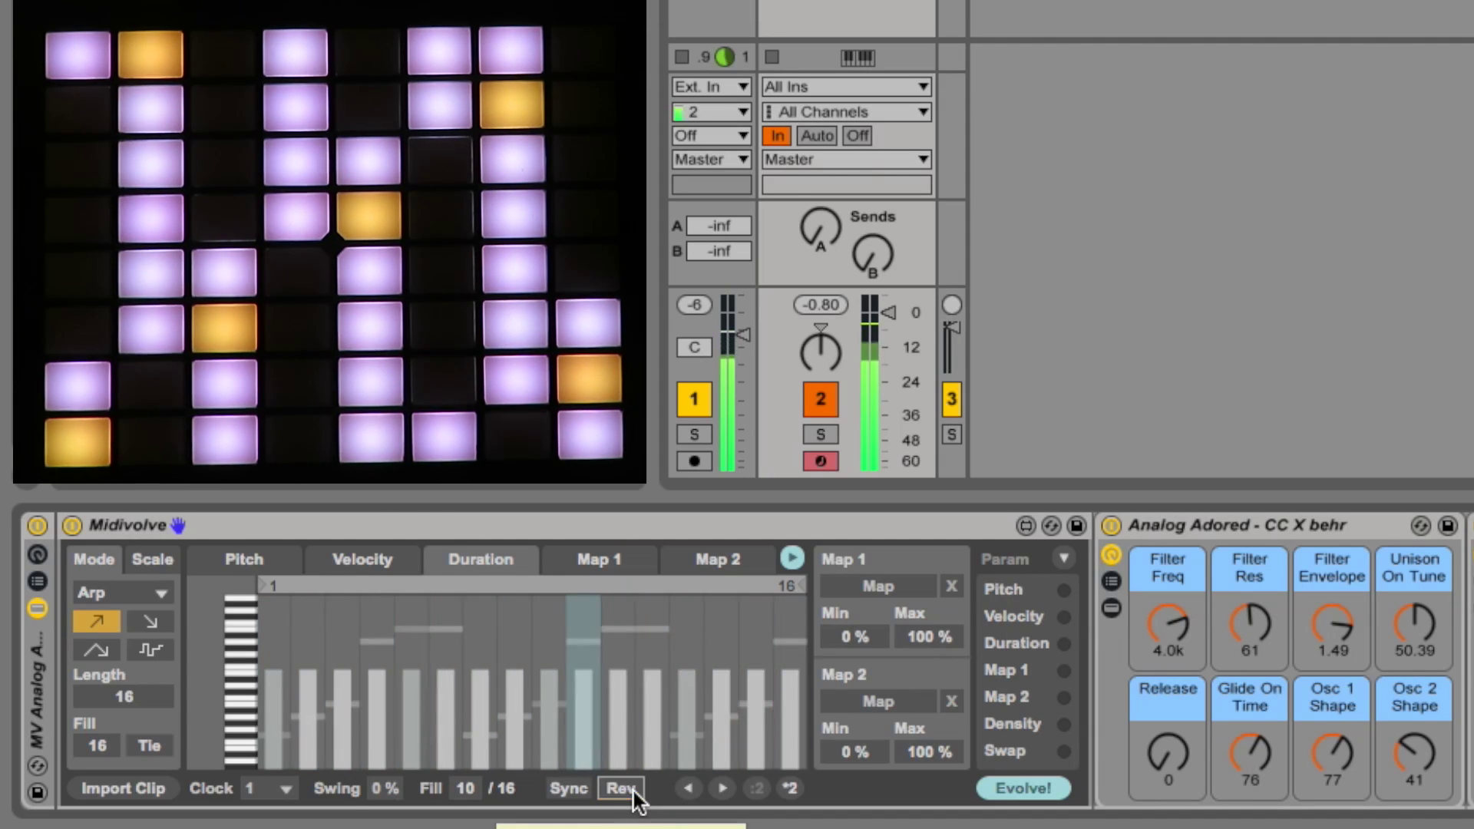
pyautogui.click(688, 789)
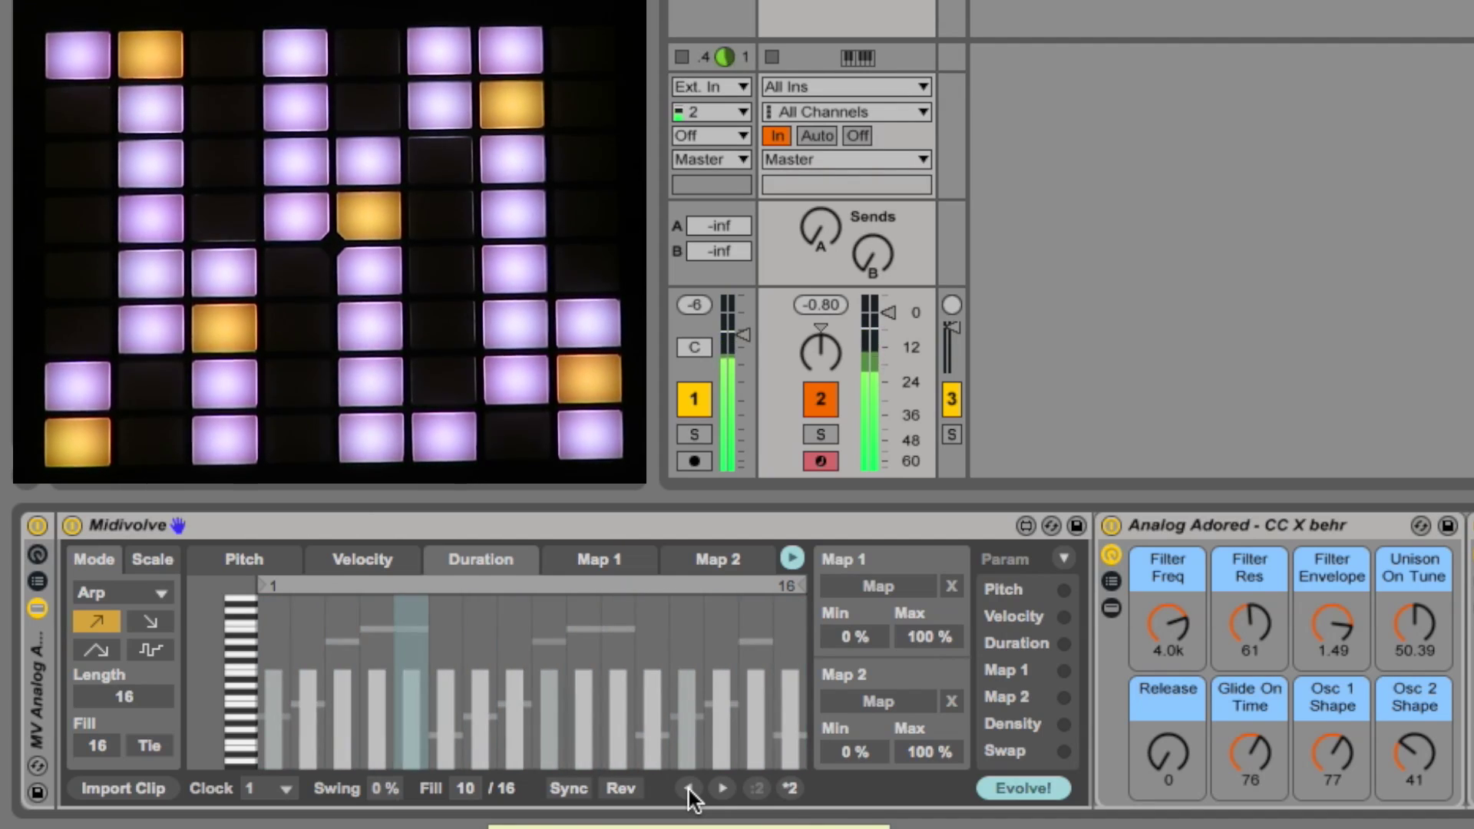
pyautogui.click(689, 789)
pyautogui.click(688, 789)
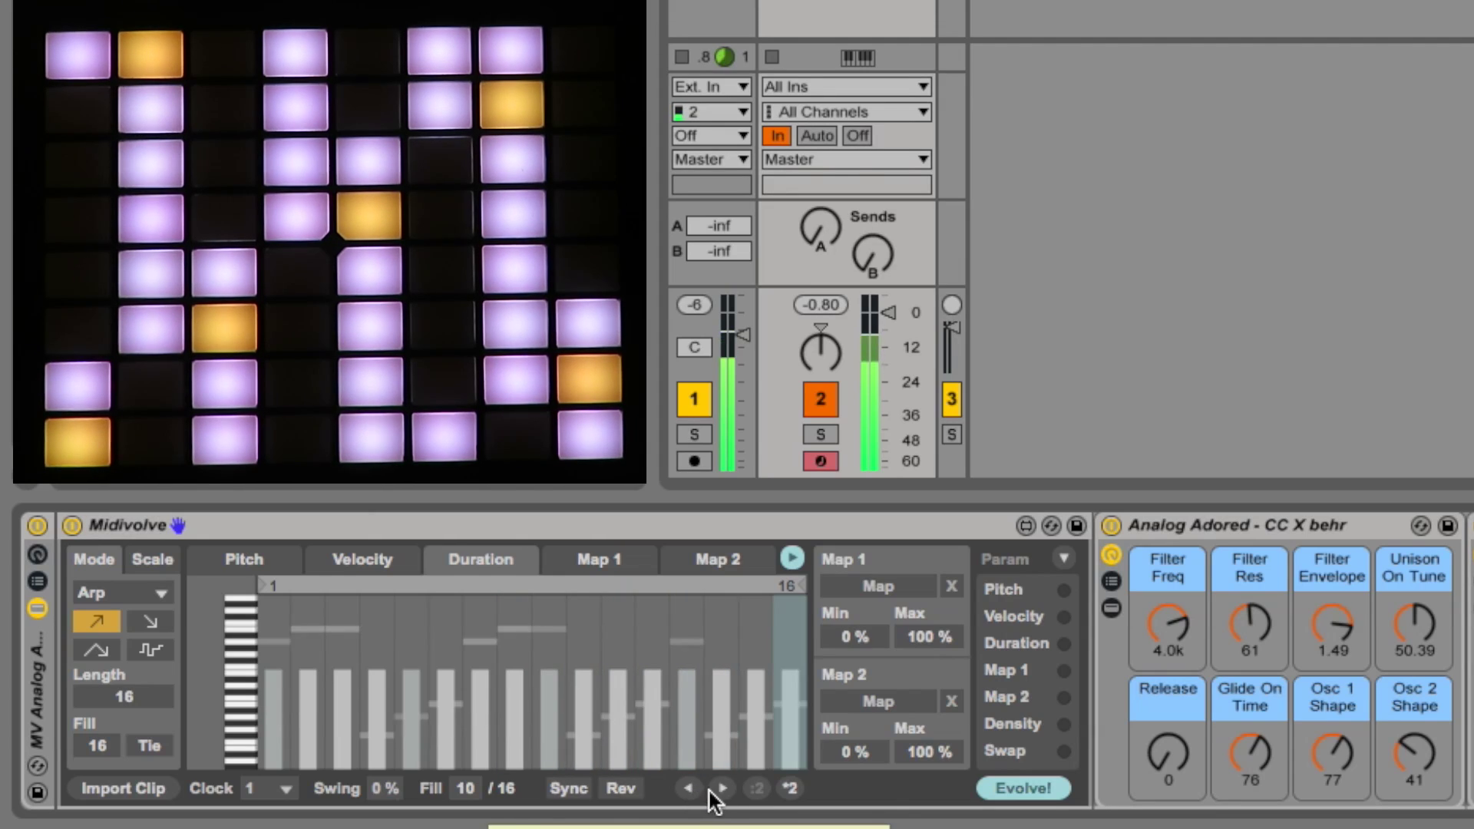
pyautogui.click(725, 791)
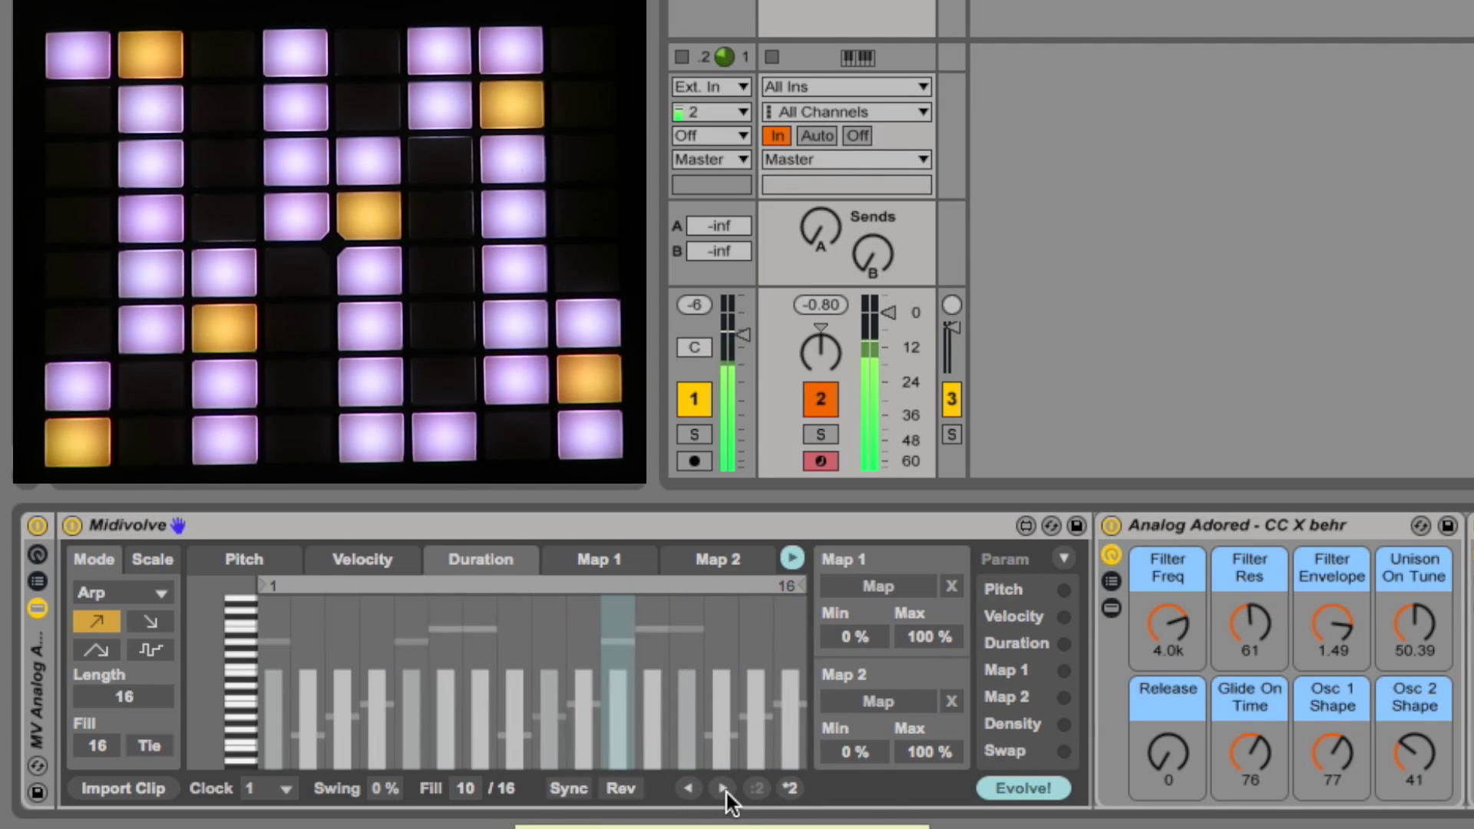
# Double the sequence to 32 steps, show its note pitches, then halve it back to 16
pyautogui.click(790, 787)
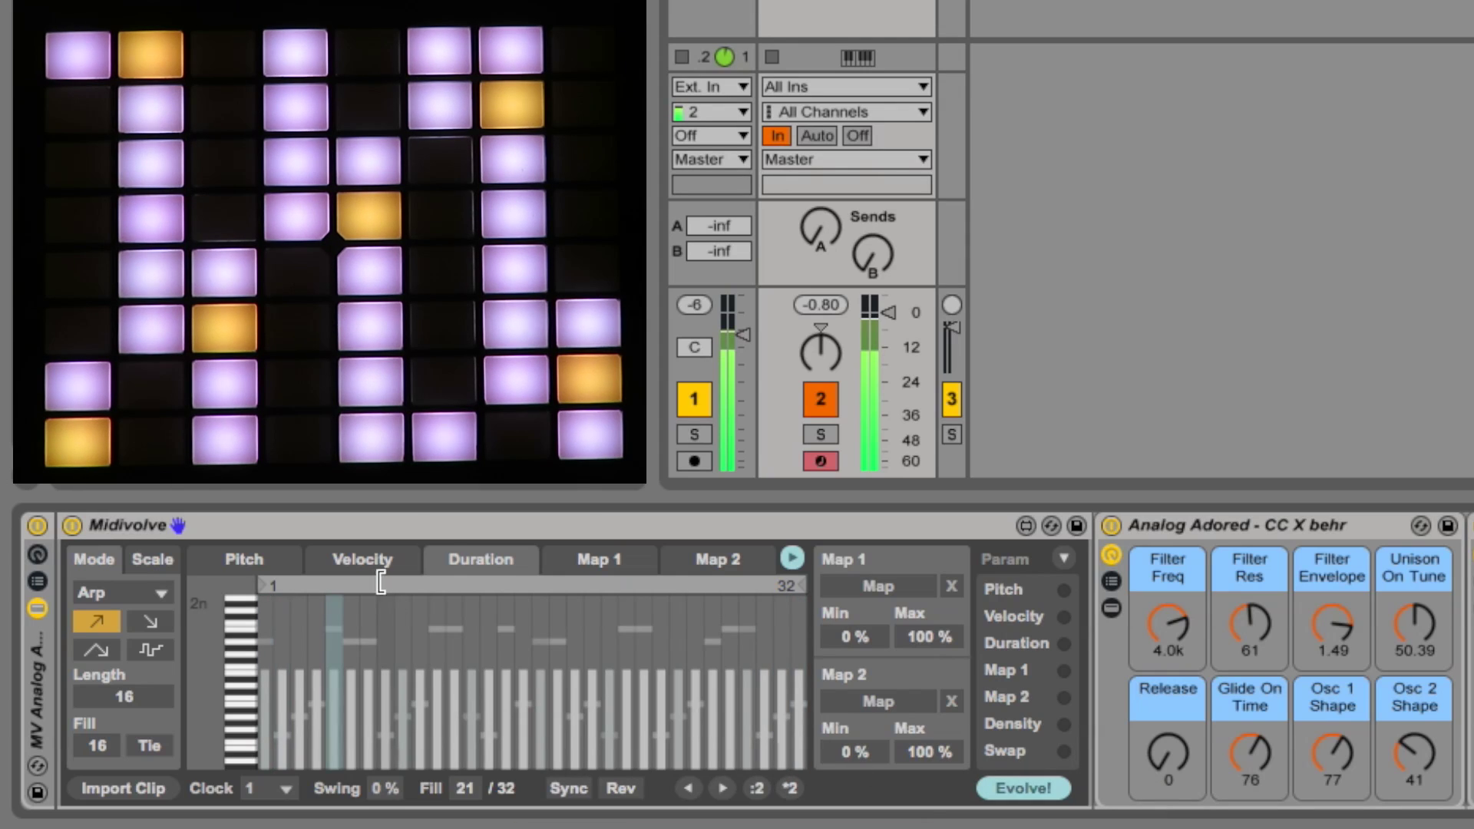
pyautogui.click(253, 559)
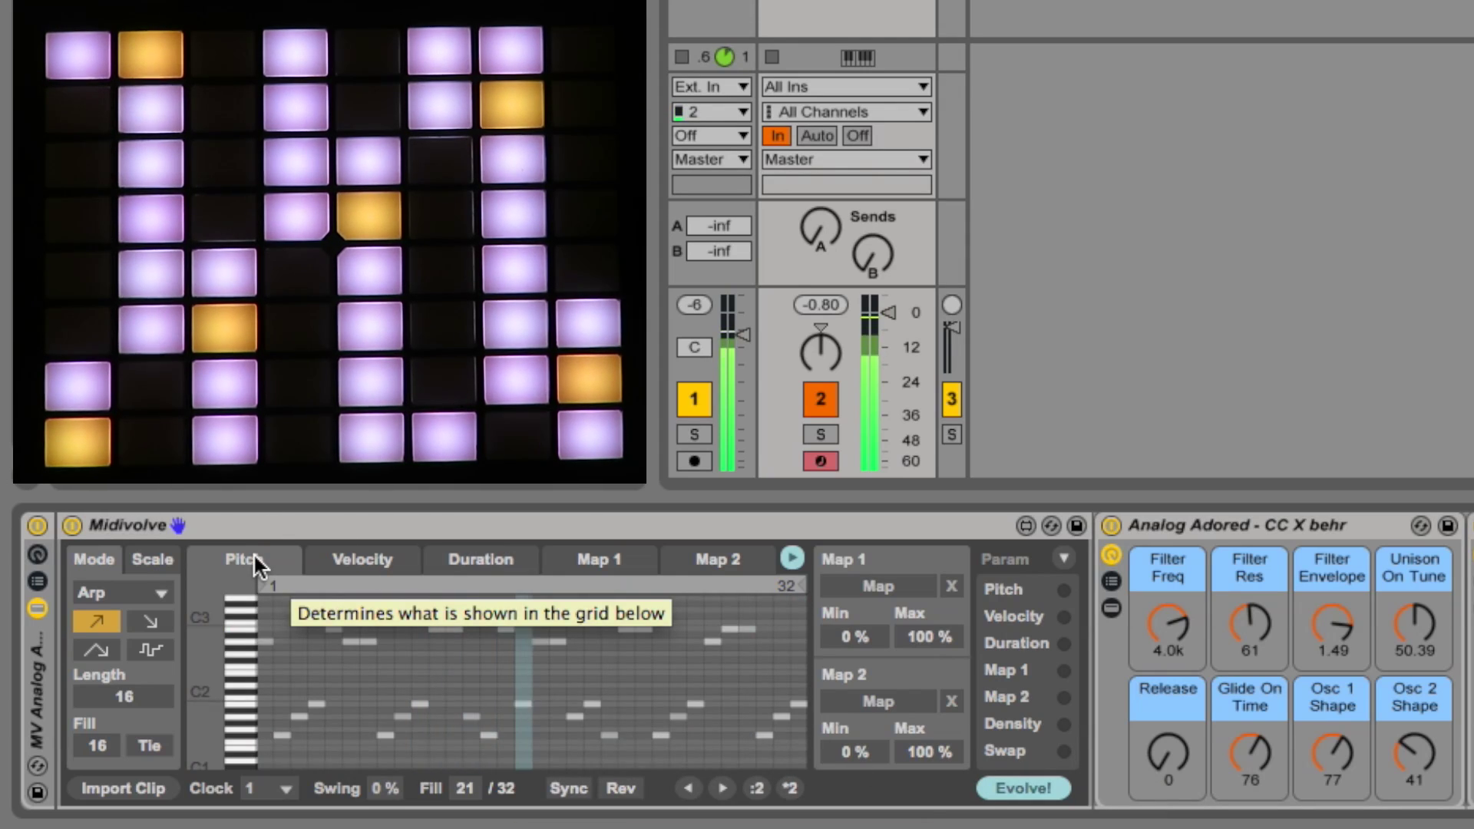
pyautogui.click(757, 789)
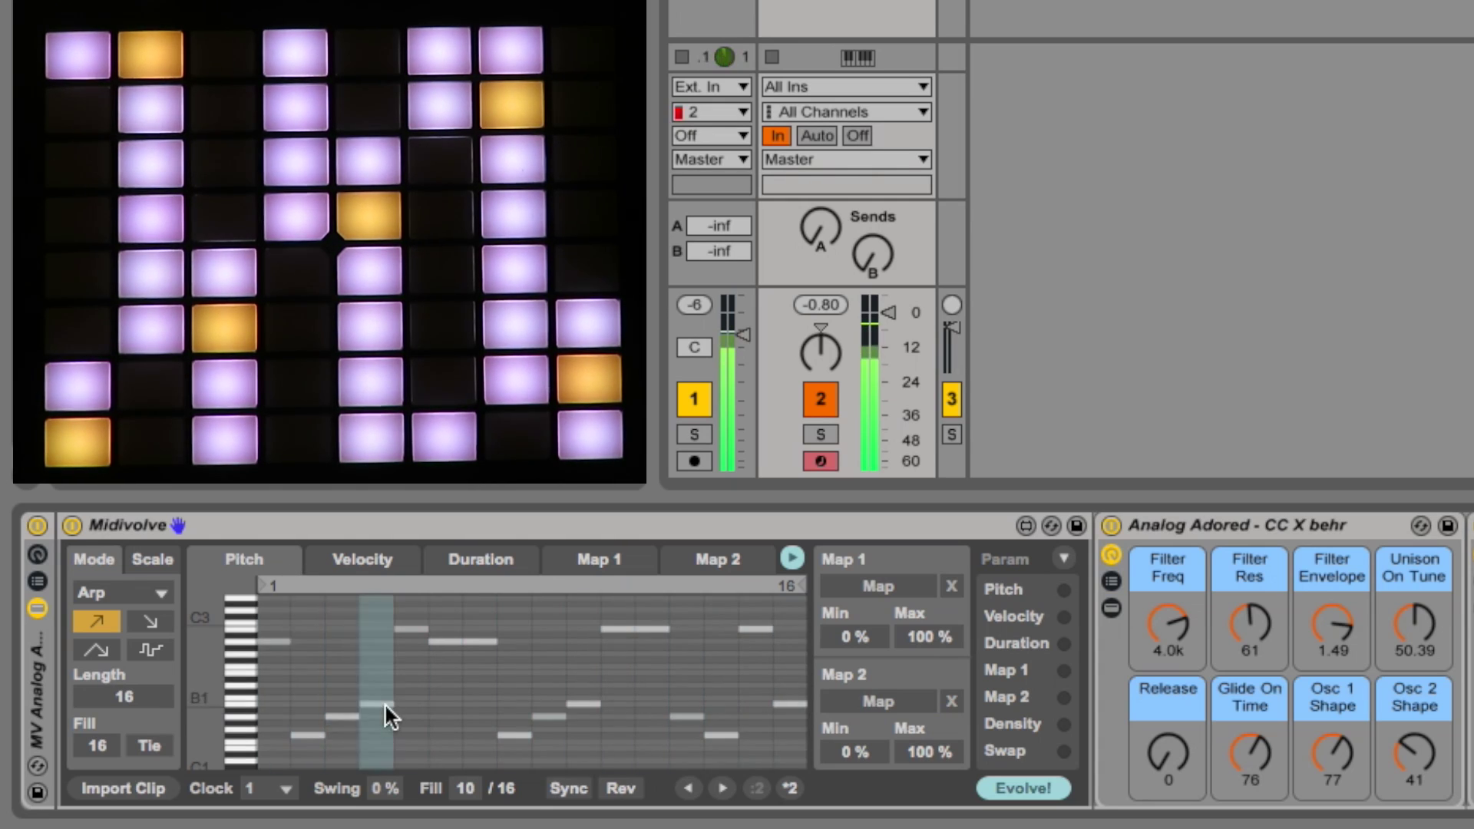
# Raise step 4 from A#1 to about D2, lengthen steps 5 and 6, and set Release to 24
pyautogui.moveTo(383, 703)
pyautogui.mouseDown()
pyautogui.moveTo(458, 696)
pyautogui.moveTo(454, 658)
pyautogui.moveTo(445, 683)
pyautogui.moveTo(528, 622)
pyautogui.moveTo(573, 694)
pyautogui.moveTo(614, 715)
pyautogui.moveTo(661, 654)
pyautogui.moveTo(737, 675)
pyautogui.moveTo(664, 702)
pyautogui.moveTo(689, 658)
pyautogui.moveTo(720, 648)
pyautogui.mouseUp()
pyautogui.click(382, 556)
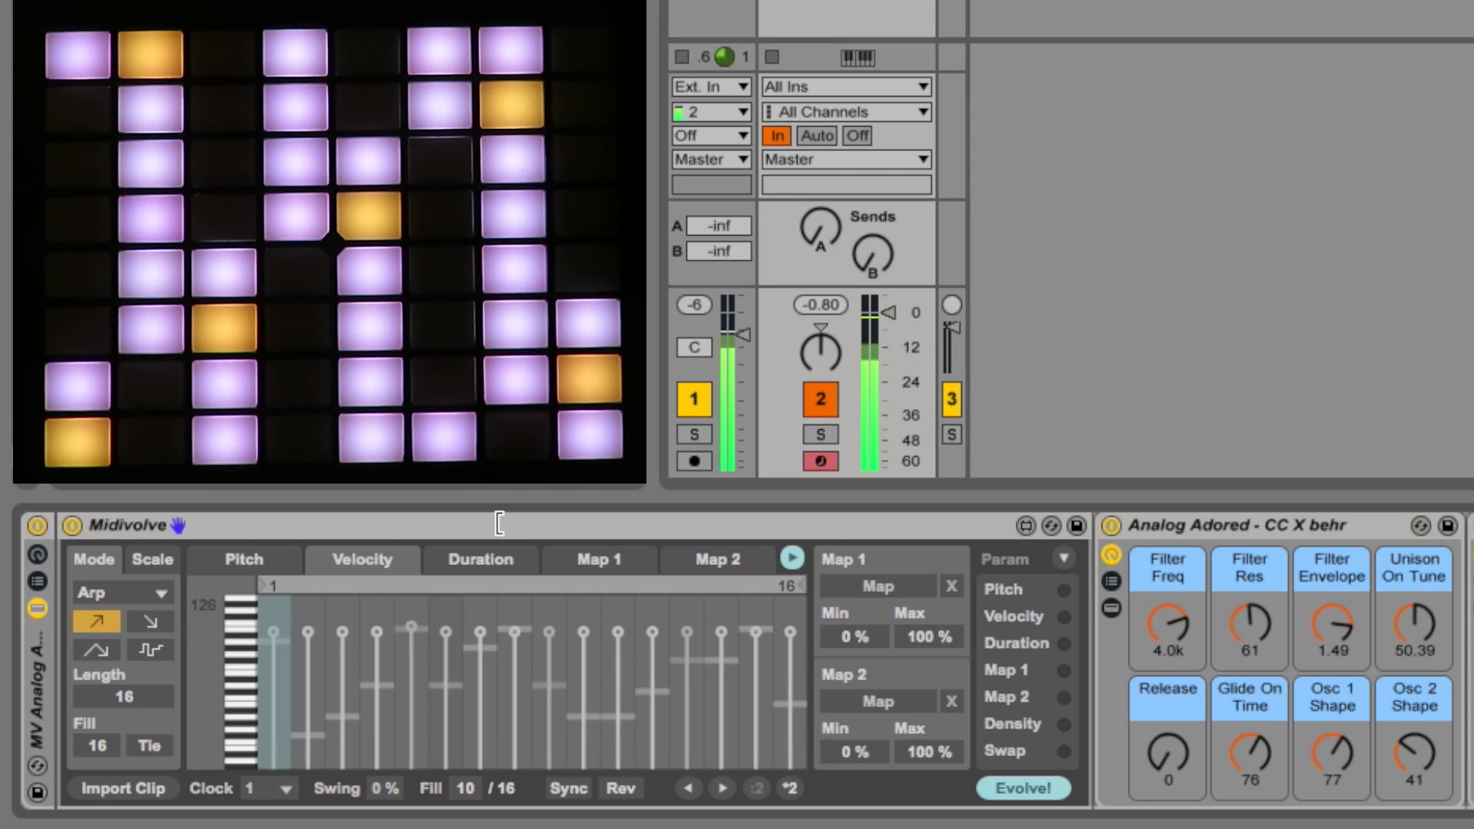
pyautogui.click(495, 549)
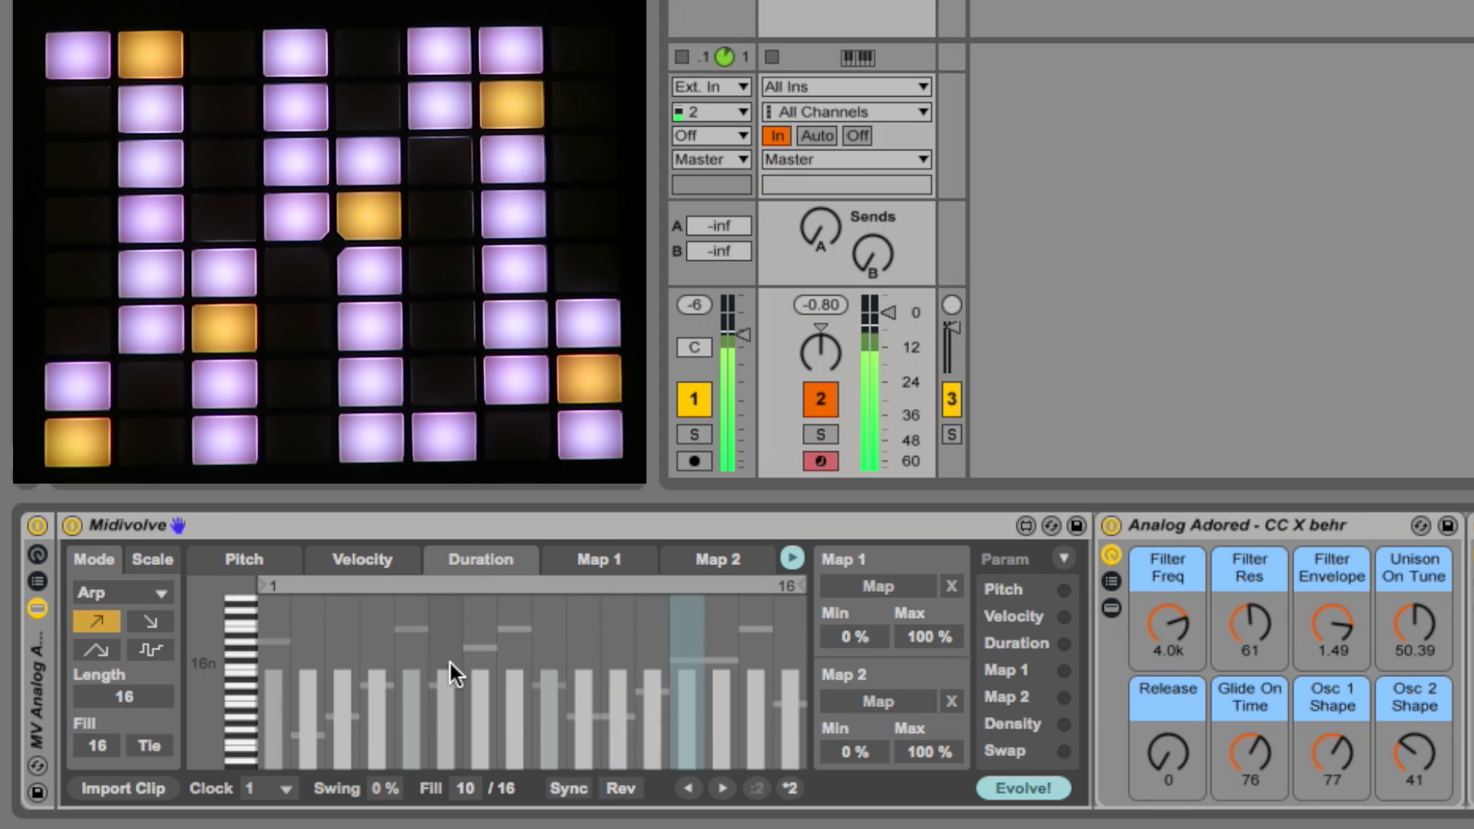
pyautogui.moveTo(449, 660)
pyautogui.mouseDown()
pyautogui.moveTo(457, 614)
pyautogui.moveTo(484, 601)
pyautogui.mouseUp()
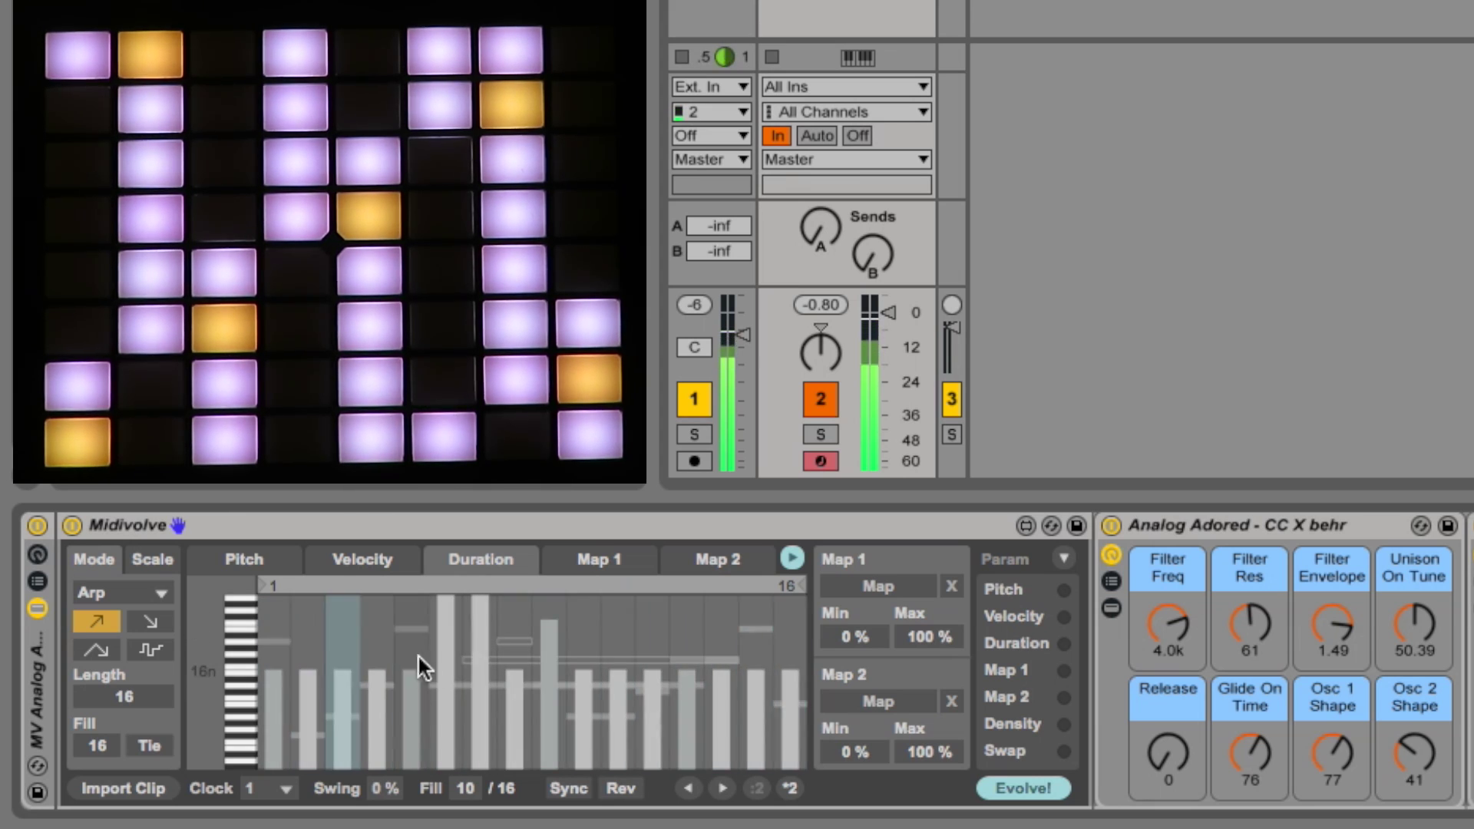
pyautogui.moveTo(418, 654); pyautogui.dragTo(413, 597)
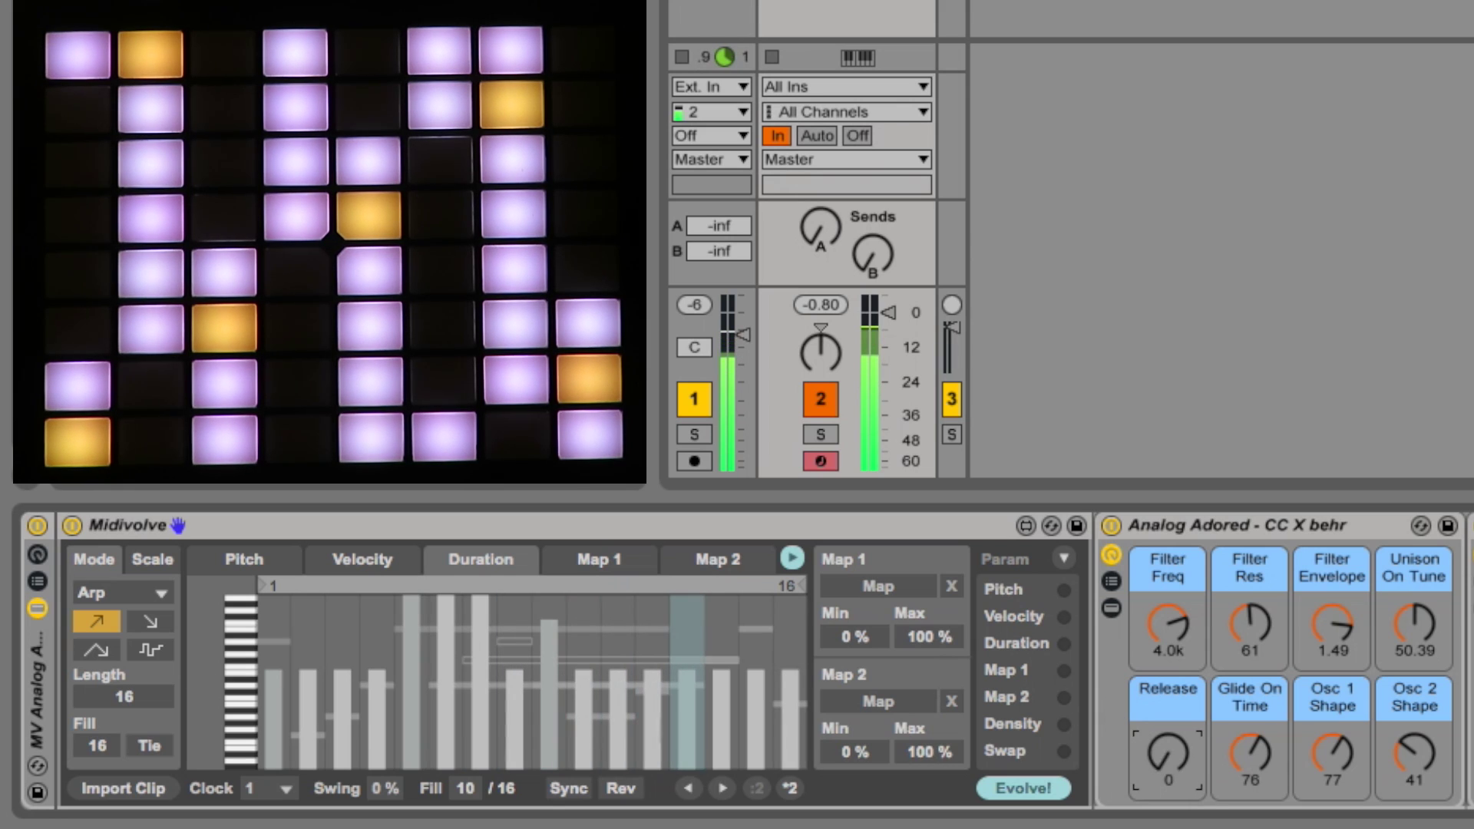
pyautogui.moveTo(1176, 768); pyautogui.dragTo(1160, 749)
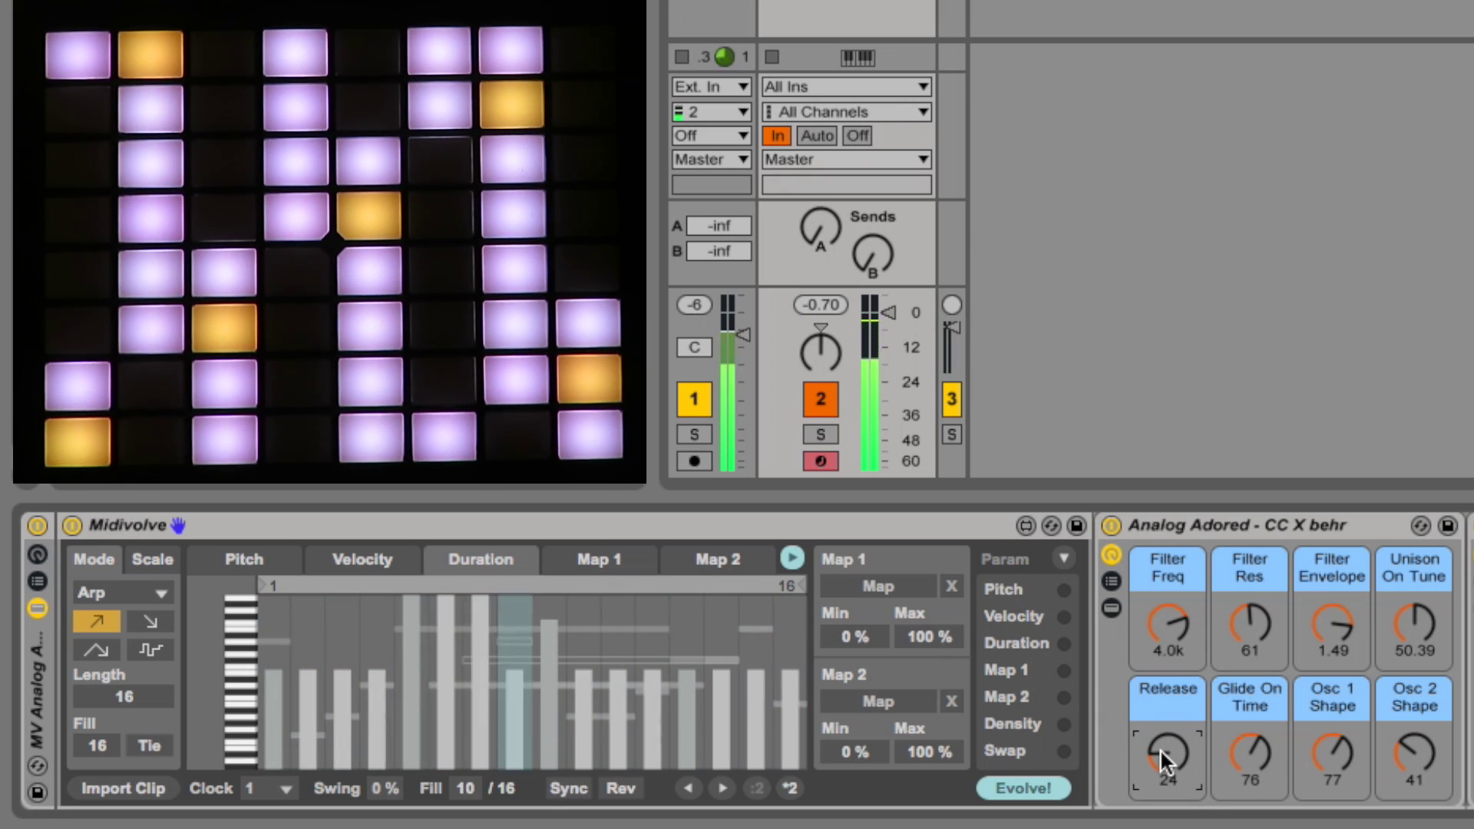